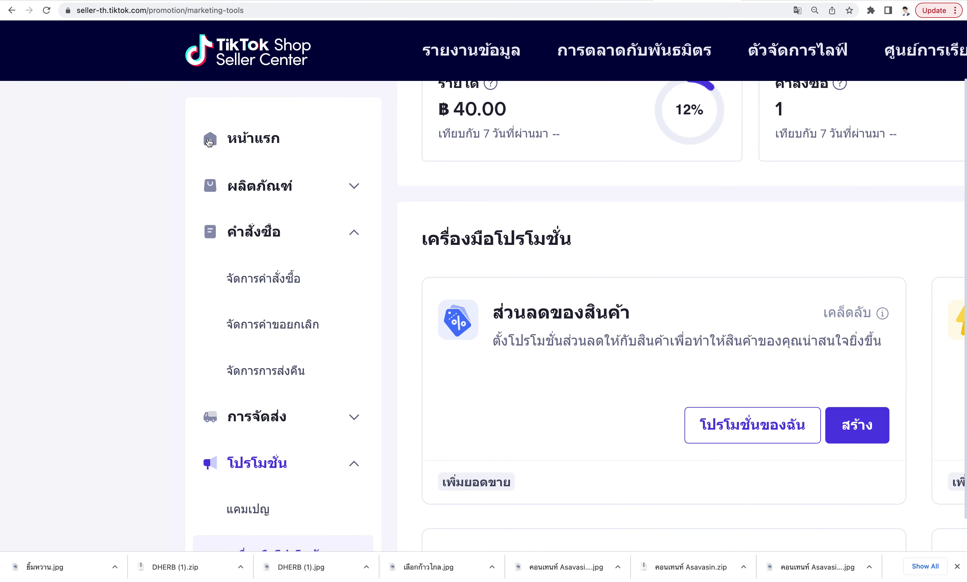
Look through the available promotion tools, including the example preview for the ยิ่งซื้อ ยิ่งคุ้ม offer.
{"action": "scroll", "coordinate": [231, 228], "scroll_direction": "down", "scroll_amount": 10}
{"action": "scroll", "coordinate": [232, 228], "scroll_direction": "up", "scroll_amount": 2}
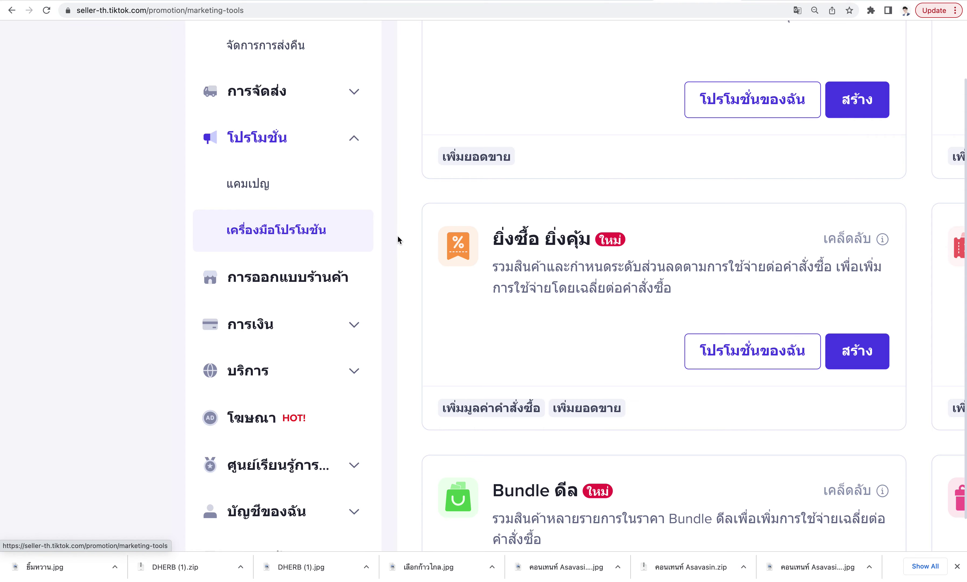
{"action": "scroll", "coordinate": [485, 245], "scroll_direction": "down", "scroll_amount": 5}
{"action": "mouse_move", "coordinate": [485, 245]}
{"action": "scroll", "coordinate": [485, 246], "scroll_direction": "up", "scroll_amount": 4}
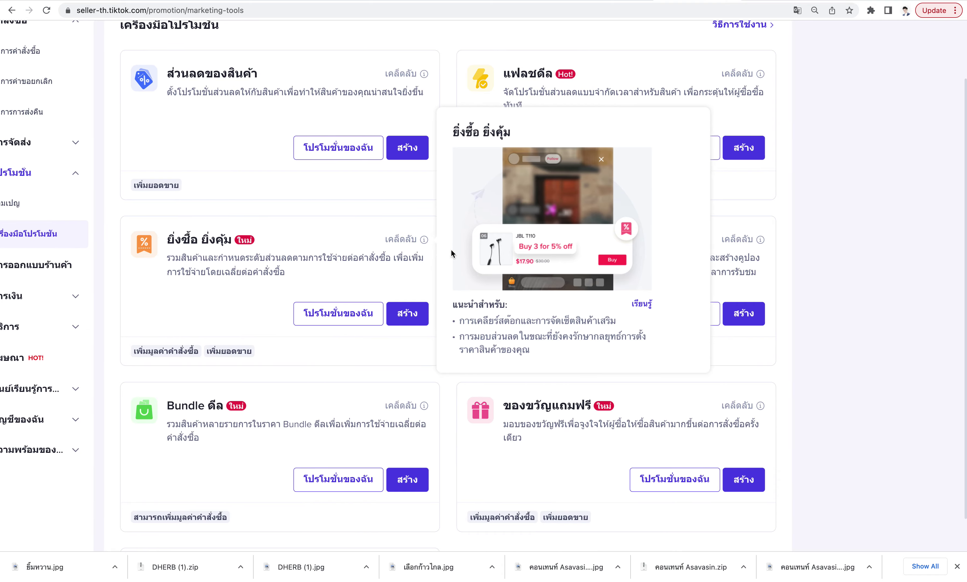
{"action": "scroll", "coordinate": [451, 253], "scroll_direction": "down", "scroll_amount": 4}
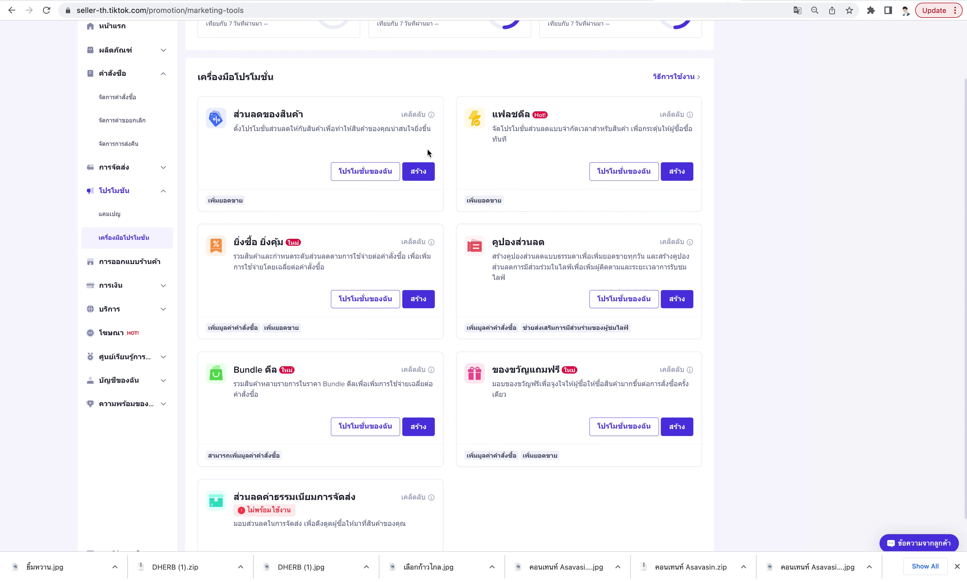
{"action": "mouse_move", "coordinate": [264, 118]}
{"action": "scroll", "coordinate": [320, 294], "scroll_direction": "down", "scroll_amount": 5}
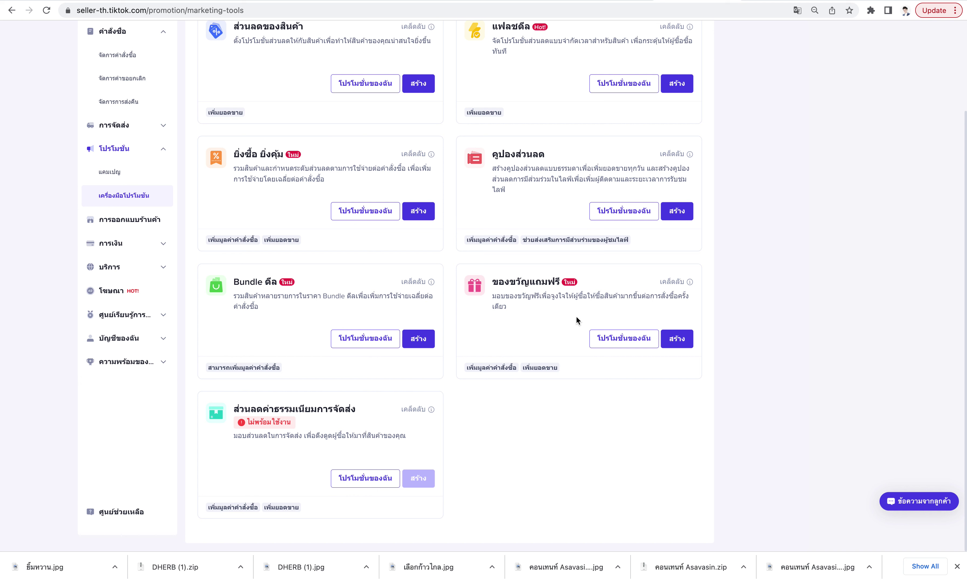
Read the descriptions of the Bundle ดีล and ของขวัญแถมฟรี (free gift) promotion tools.
{"action": "double_click", "coordinate": [255, 296]}
{"action": "mouse_move", "coordinate": [330, 280]}
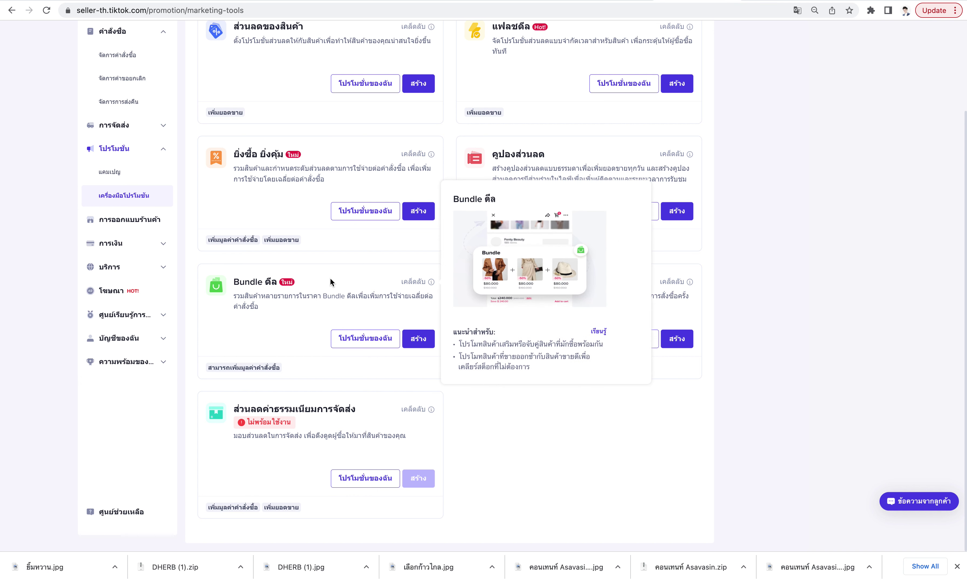
{"action": "double_click", "coordinate": [275, 282]}
{"action": "left_click_drag", "start_coordinate": [265, 282], "coordinate": [398, 285]}
{"action": "left_click", "coordinate": [371, 288]}
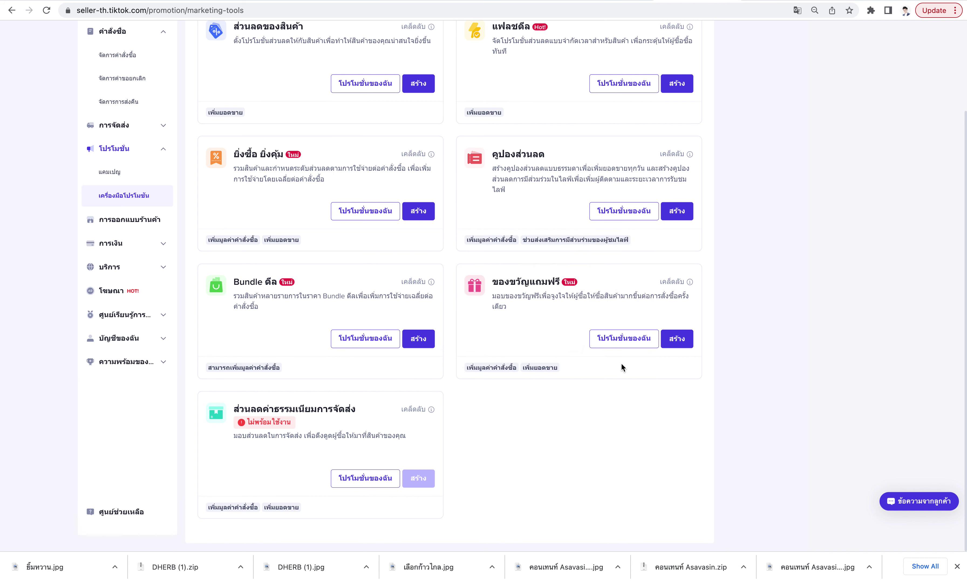
{"action": "left_click_drag", "start_coordinate": [501, 288], "coordinate": [771, 270]}
{"action": "left_click", "coordinate": [772, 270]}
{"action": "scroll", "coordinate": [784, 275], "scroll_direction": "up", "scroll_amount": 5}
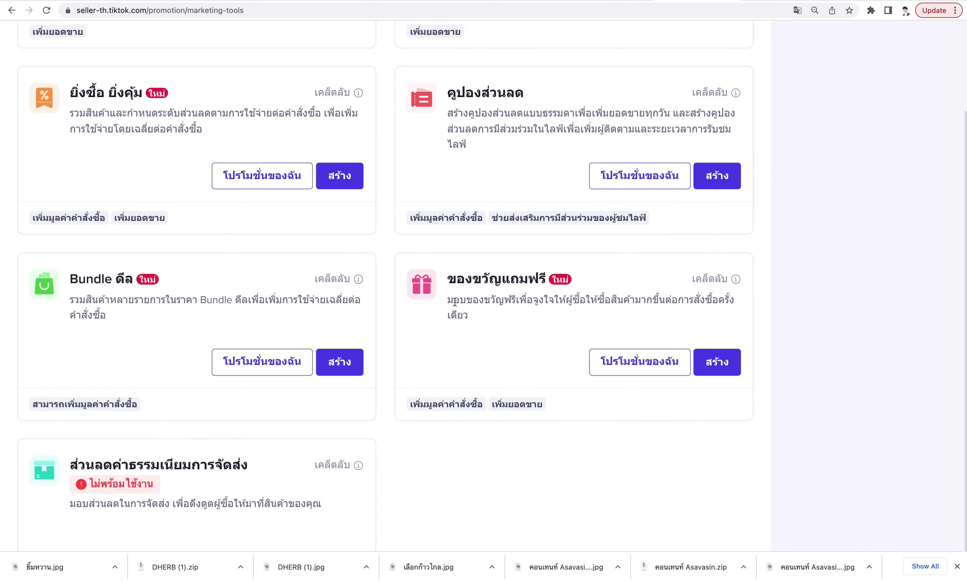
{"action": "left_click_drag", "start_coordinate": [454, 301], "coordinate": [680, 301]}
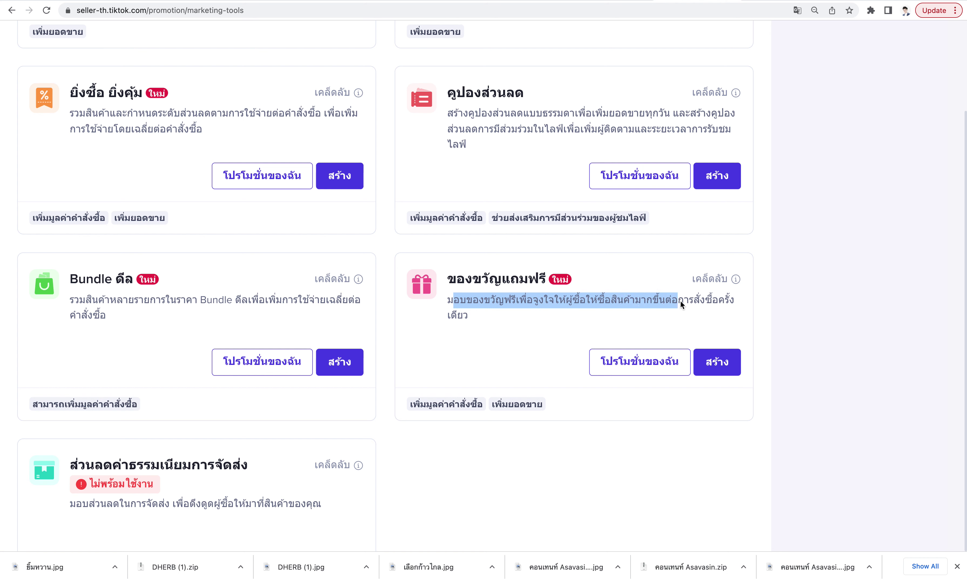
{"action": "scroll", "coordinate": [670, 320], "scroll_direction": "right", "scroll_amount": 1}
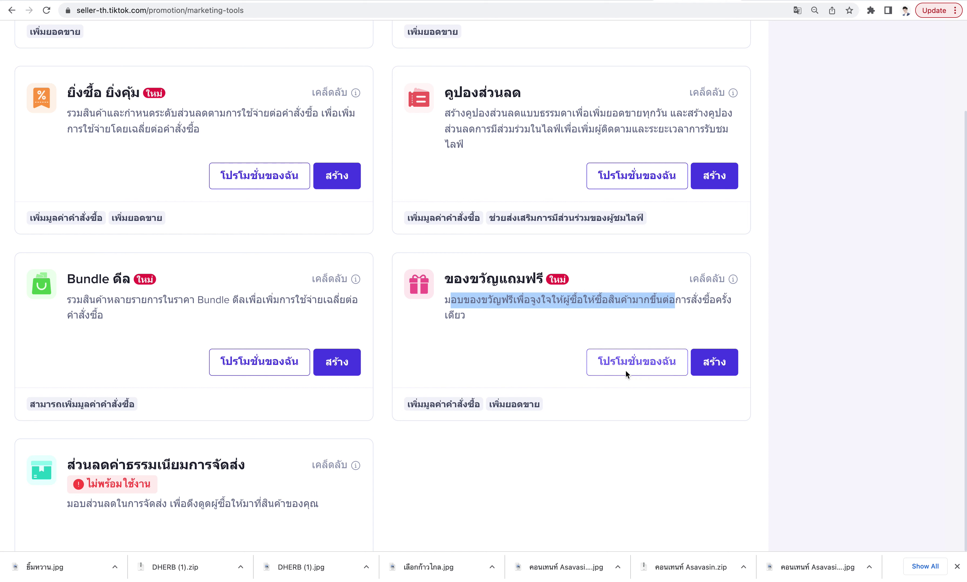
Show the shop's existing free gift promotions and open the ongoing one for editing.
{"action": "left_click", "coordinate": [627, 362]}
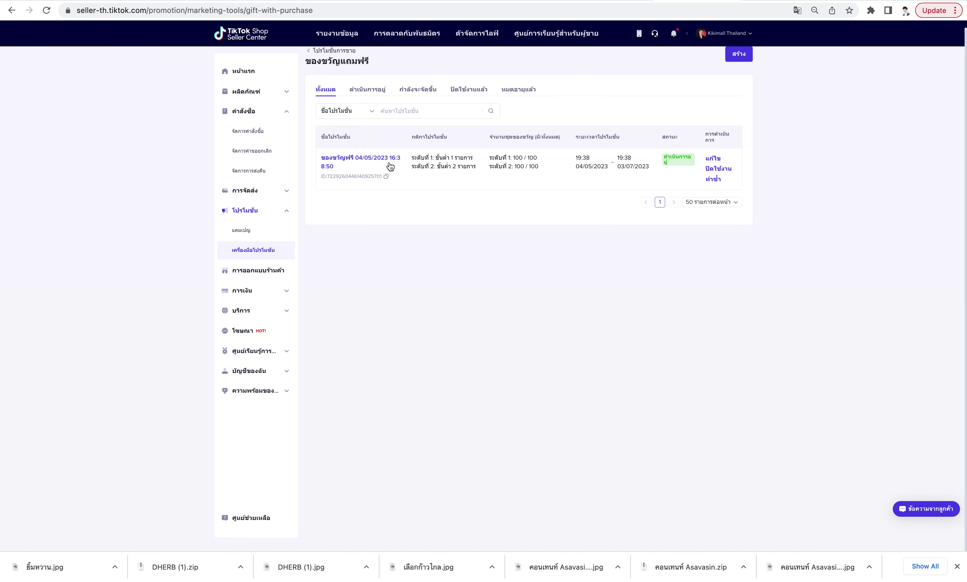
{"action": "scroll", "coordinate": [390, 166], "scroll_direction": "up", "scroll_amount": 5}
{"action": "left_click_drag", "start_coordinate": [525, 157], "coordinate": [634, 159]}
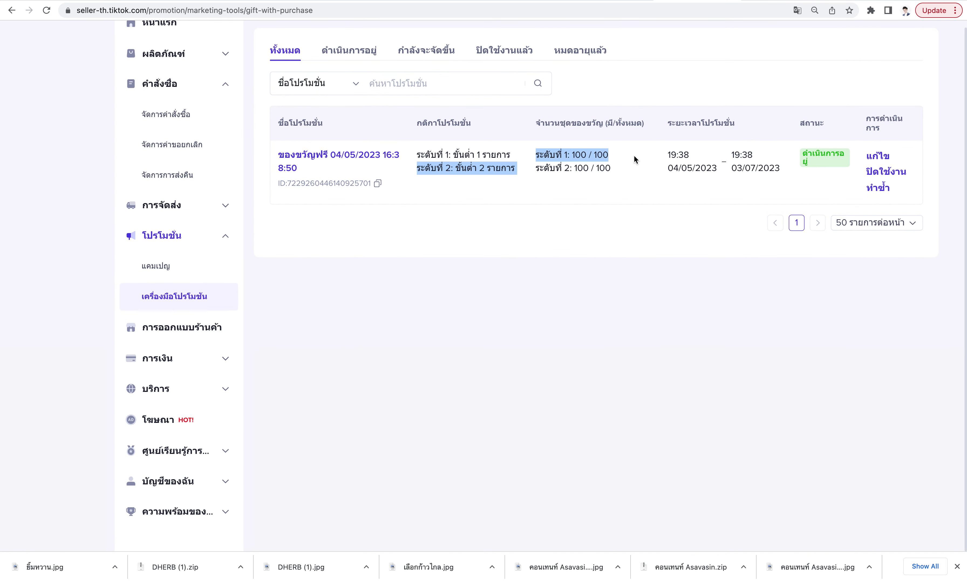
{"action": "left_click", "coordinate": [878, 157]}
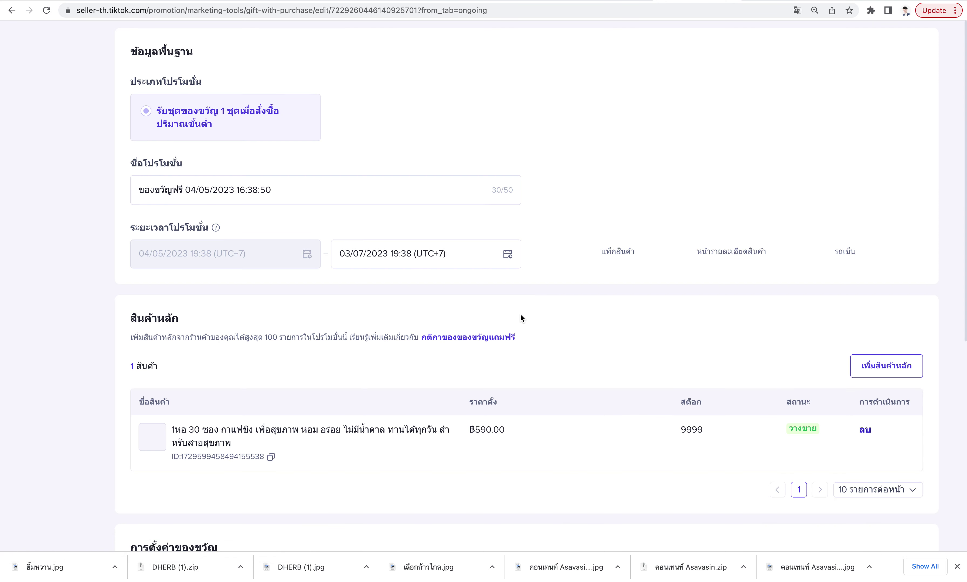
Examine the ongoing gift promotion's main product, its two gift tiers and the sample previews of how it is displayed.
{"action": "scroll", "coordinate": [521, 318], "scroll_direction": "down", "scroll_amount": 15}
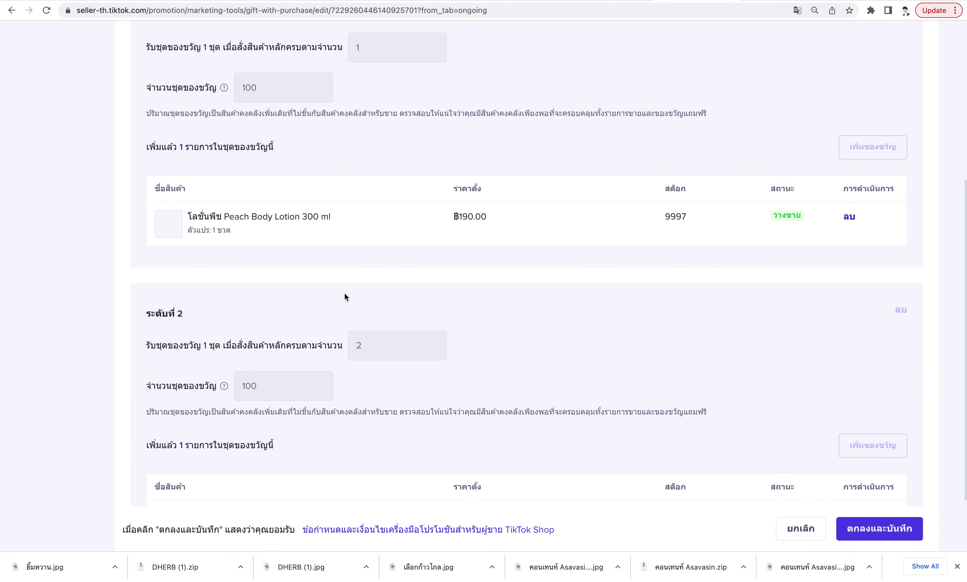
{"action": "scroll", "coordinate": [270, 227], "scroll_direction": "up", "scroll_amount": 6}
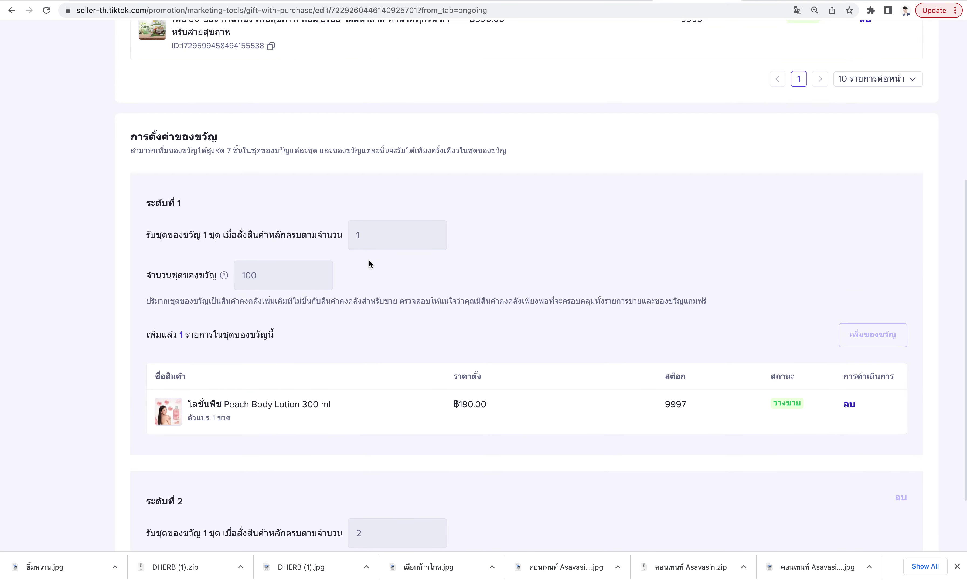
{"action": "scroll", "coordinate": [540, 328], "scroll_direction": "up", "scroll_amount": 2}
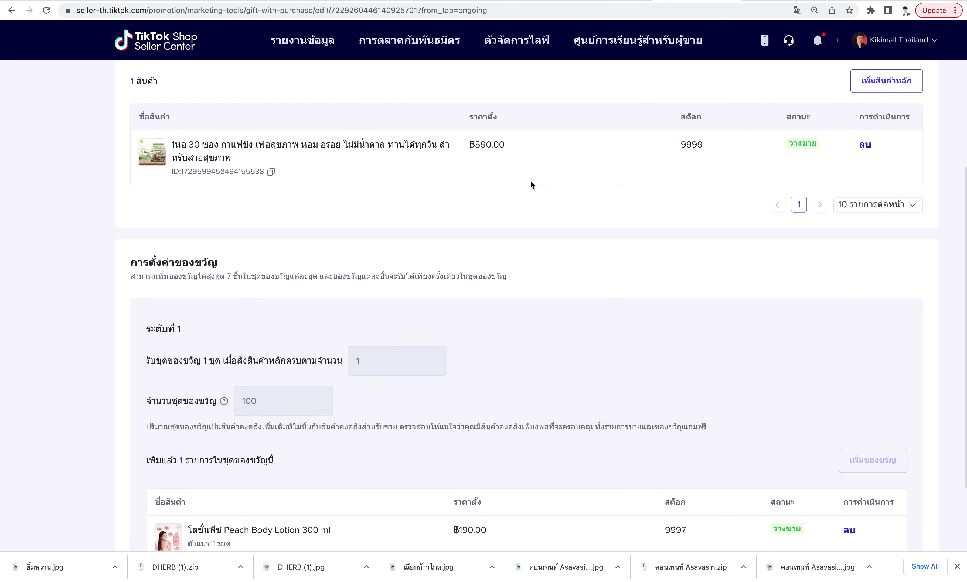
{"action": "scroll", "coordinate": [522, 236], "scroll_direction": "down", "scroll_amount": 2}
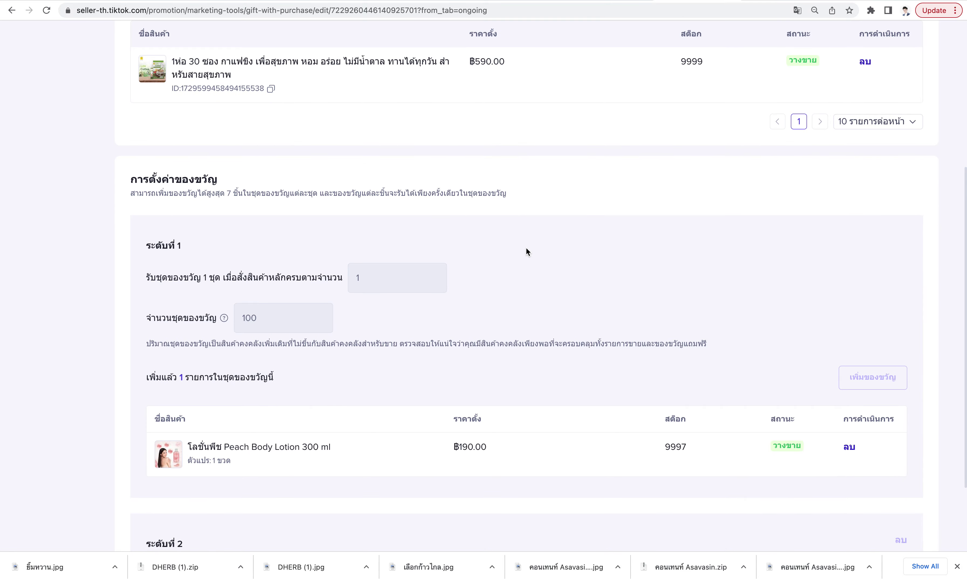
{"action": "scroll", "coordinate": [429, 415], "scroll_direction": "down", "scroll_amount": 1}
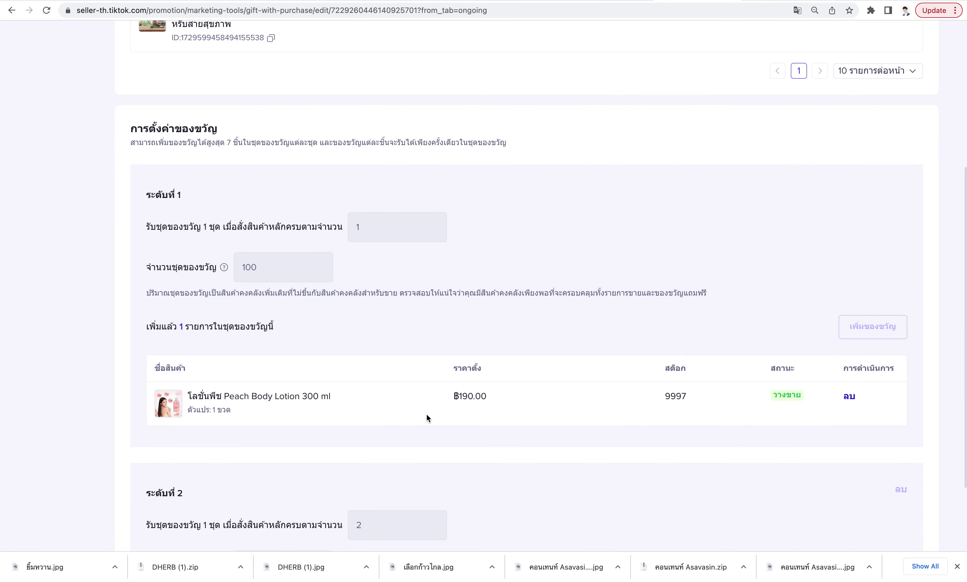
{"action": "scroll", "coordinate": [500, 401], "scroll_direction": "down", "scroll_amount": 1}
{"action": "scroll", "coordinate": [500, 399], "scroll_direction": "down", "scroll_amount": 3}
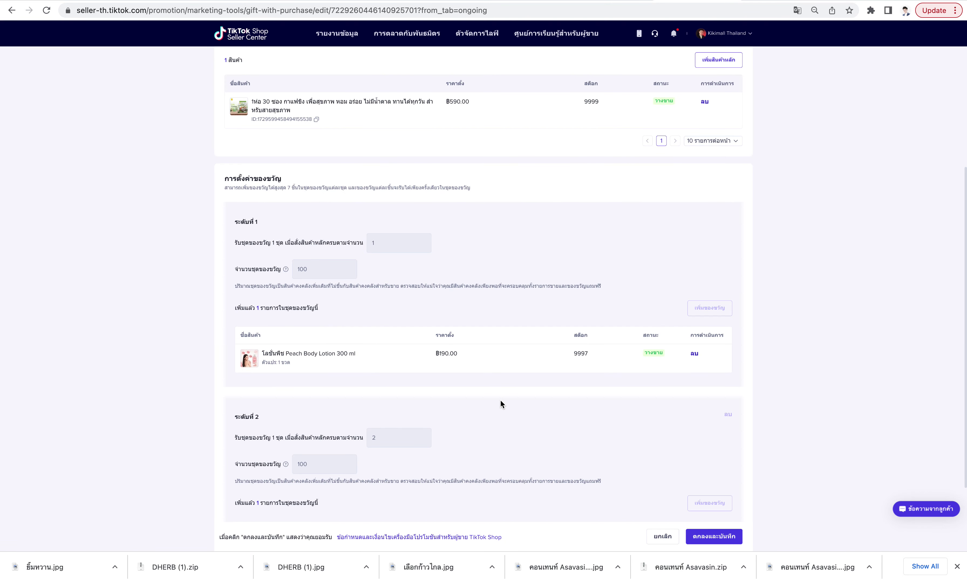
{"action": "scroll", "coordinate": [541, 340], "scroll_direction": "up", "scroll_amount": 6}
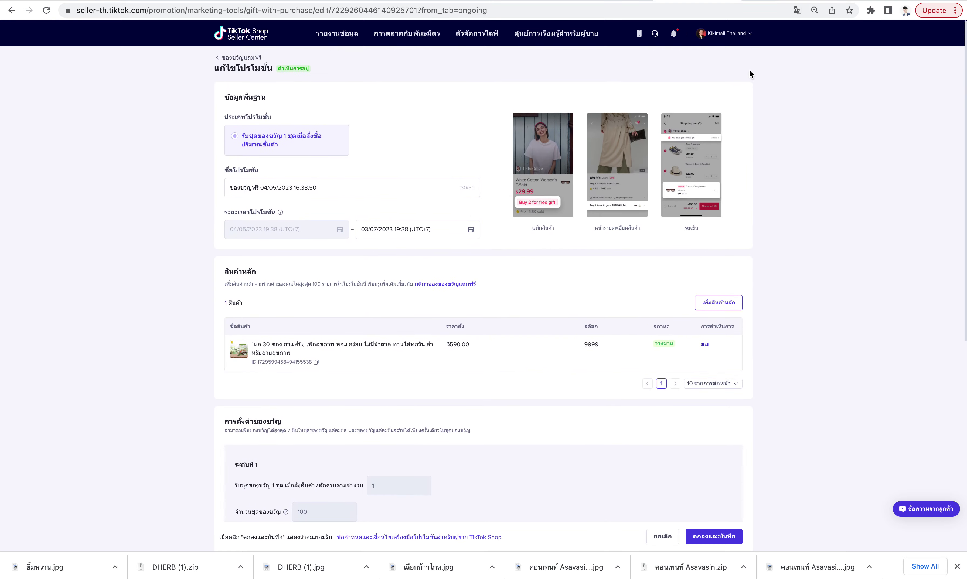
{"action": "scroll", "coordinate": [750, 67], "scroll_direction": "up", "scroll_amount": 5}
{"action": "scroll", "coordinate": [749, 67], "scroll_direction": "down", "scroll_amount": 3}
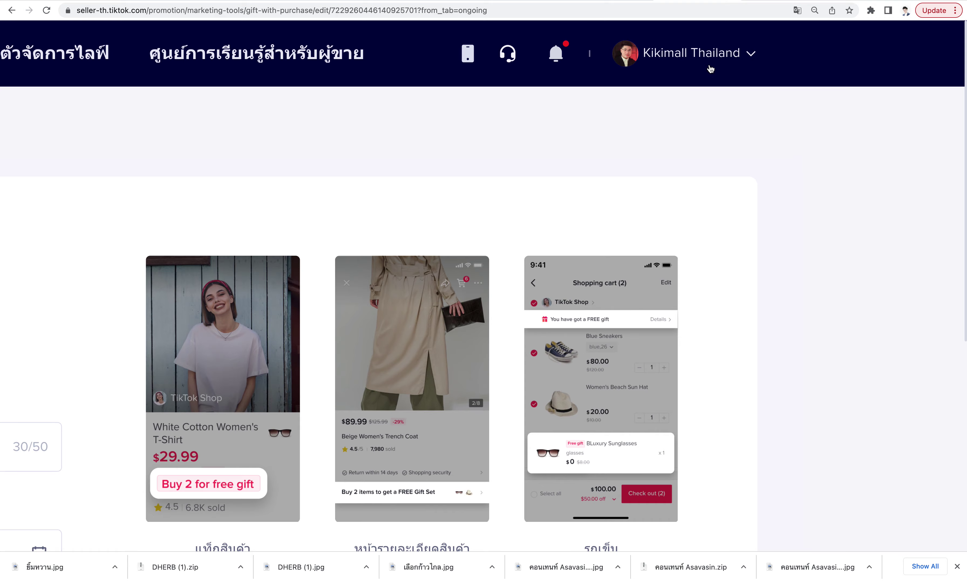
{"action": "scroll", "coordinate": [713, 67], "scroll_direction": "down", "scroll_amount": 3}
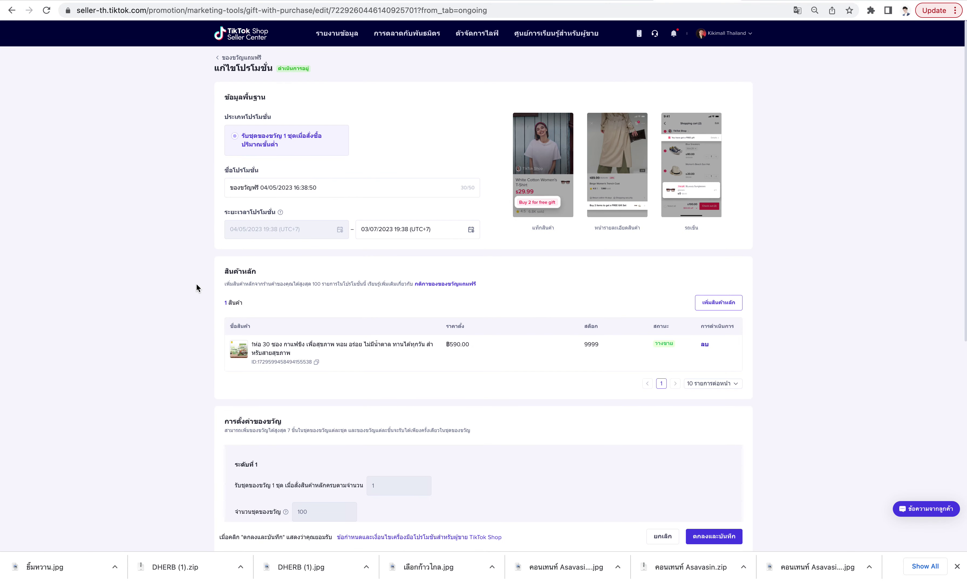
Leave the existing promotion, return to the promotion tools and start creating a new ของขวัญแถมฟรี (free gift) promotion.
{"action": "left_click", "coordinate": [237, 58]}
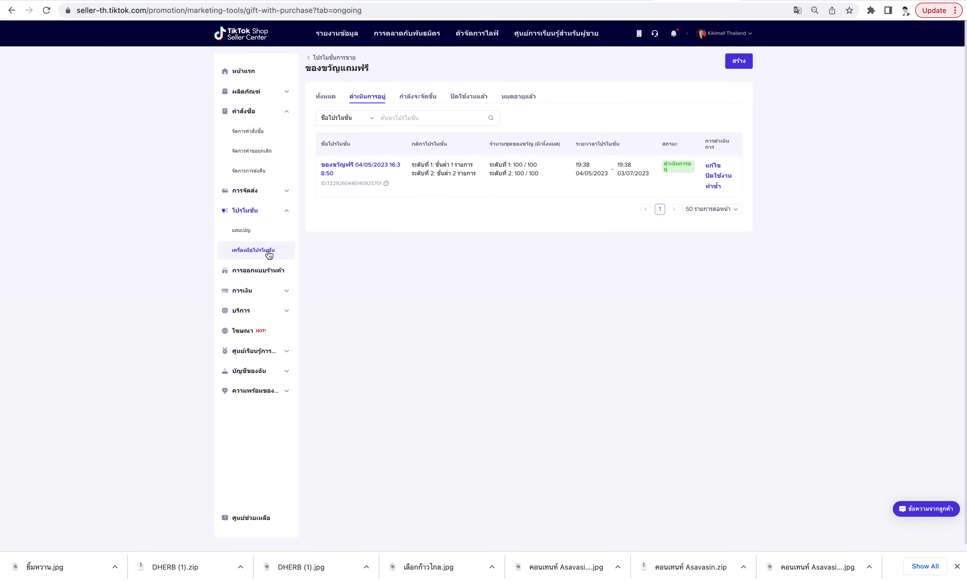
{"action": "left_click", "coordinate": [267, 252]}
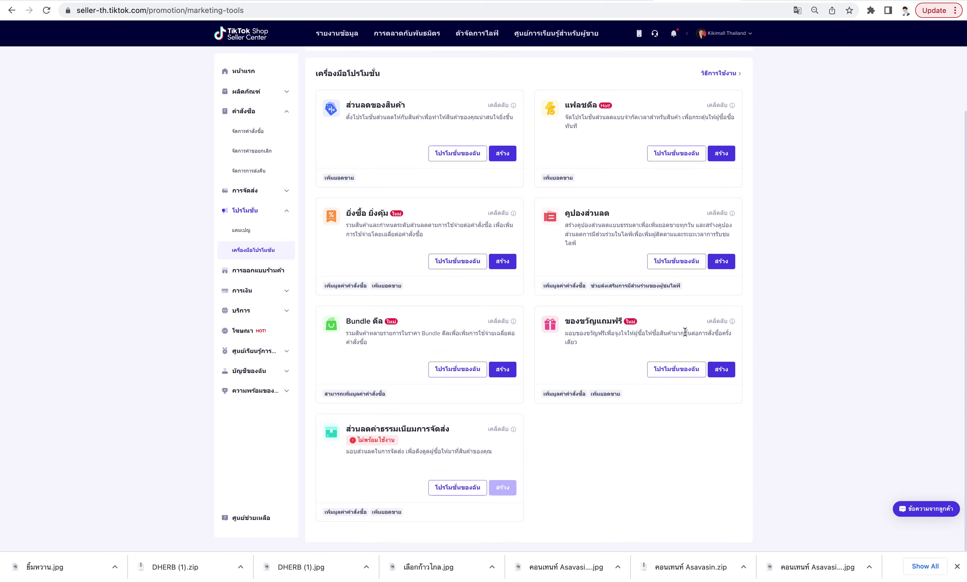
{"action": "scroll", "coordinate": [685, 331], "scroll_direction": "up", "scroll_amount": 5}
{"action": "left_click", "coordinate": [764, 415]}
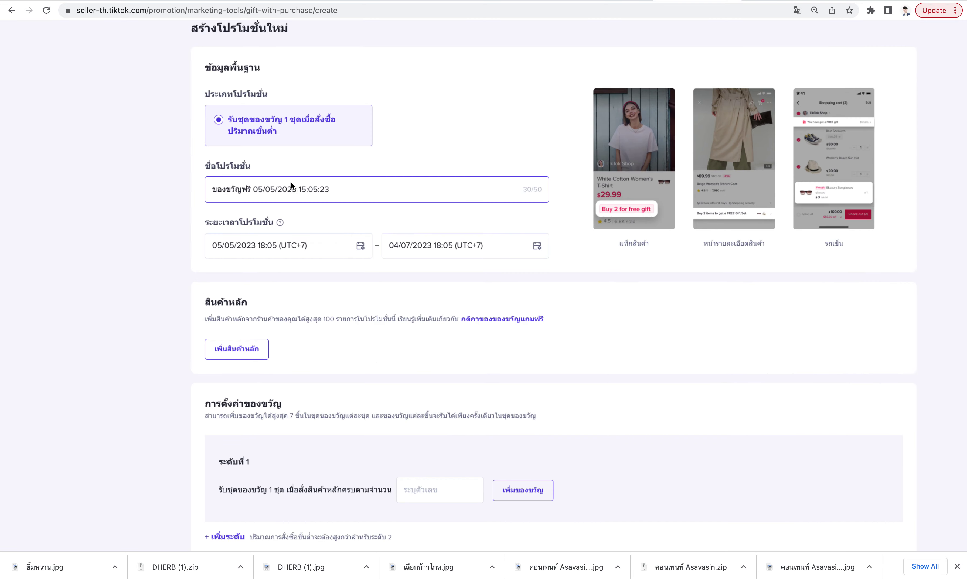
Review the new gift promotion's name and period fields, including the calendars for its start and end dates.
{"action": "key", "text": "ctrl+plus"}
{"action": "left_click", "coordinate": [334, 187]}
{"action": "key", "text": "ctrl+plus"}
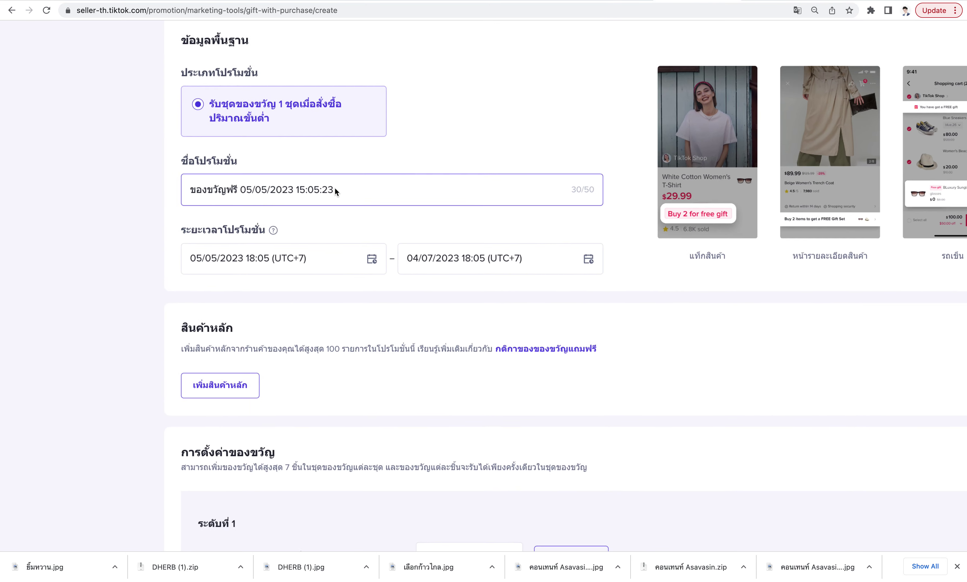
{"action": "key", "text": "ctrl+plus"}
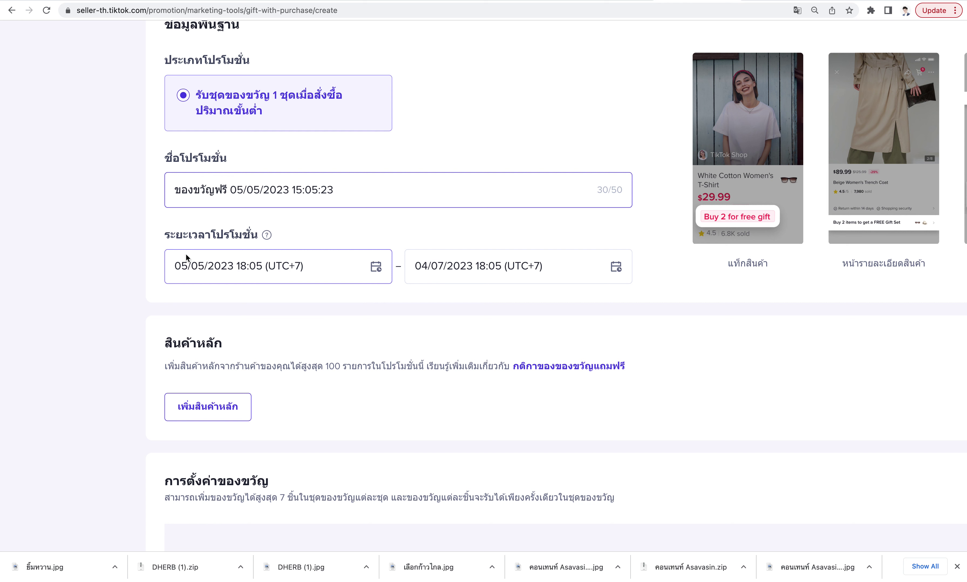
{"action": "left_click_drag", "start_coordinate": [259, 235], "coordinate": [173, 308]}
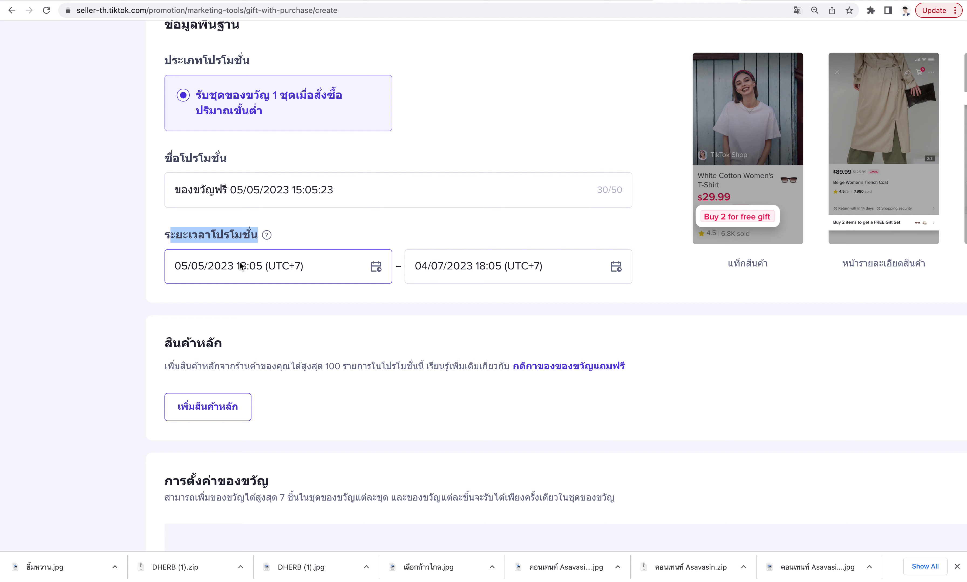
{"action": "left_click", "coordinate": [254, 268]}
{"action": "key", "text": "Tab"}
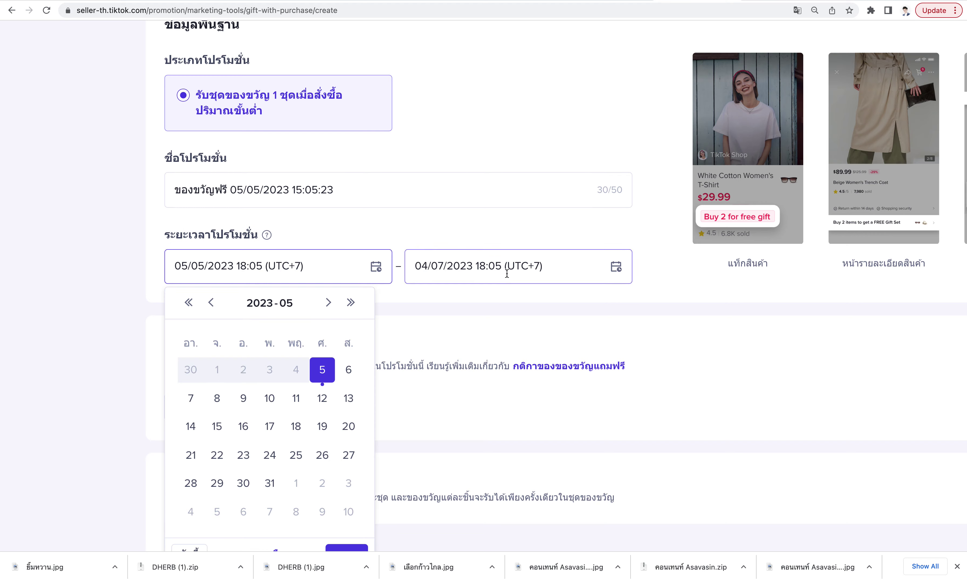
{"action": "left_click", "coordinate": [284, 268]}
{"action": "key", "text": "Tab"}
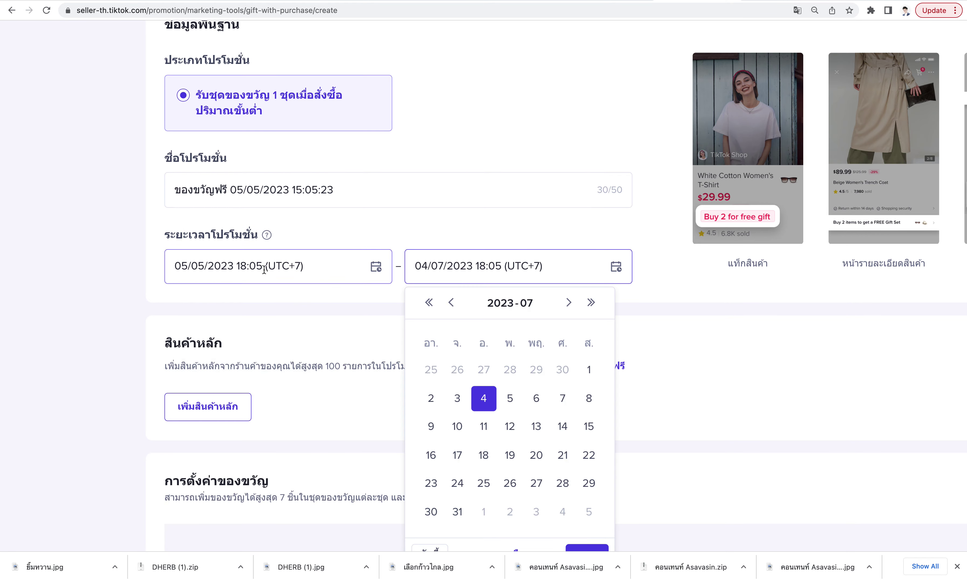
{"action": "key", "text": "Escape"}
{"action": "left_click", "coordinate": [224, 273]}
{"action": "left_click", "coordinate": [475, 266]}
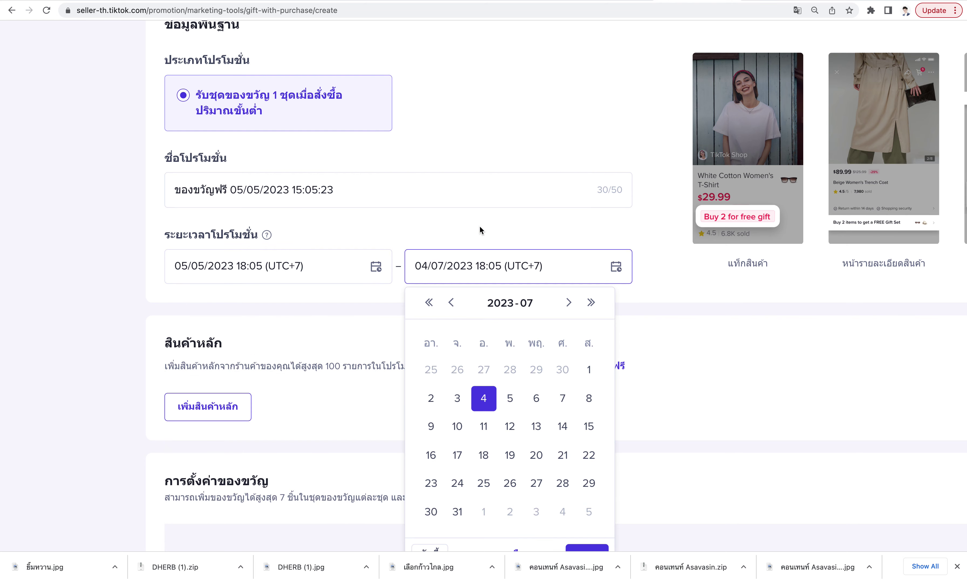
Set the promotion's start time on 05/05/2023 to 20:59 and confirm it.
{"action": "left_click", "coordinate": [256, 266]}
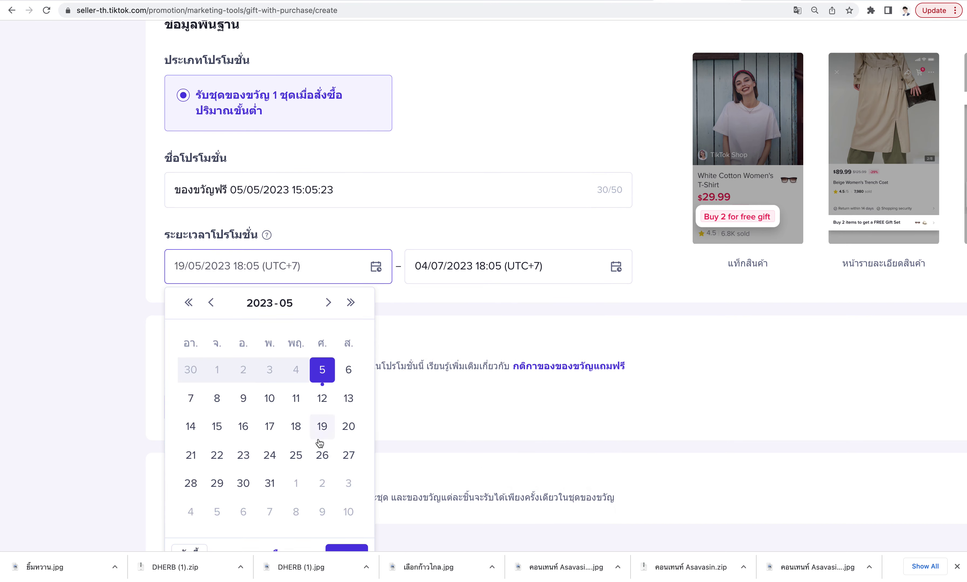
{"action": "scroll", "coordinate": [322, 439], "scroll_direction": "down", "scroll_amount": 2}
{"action": "left_click", "coordinate": [288, 501]}
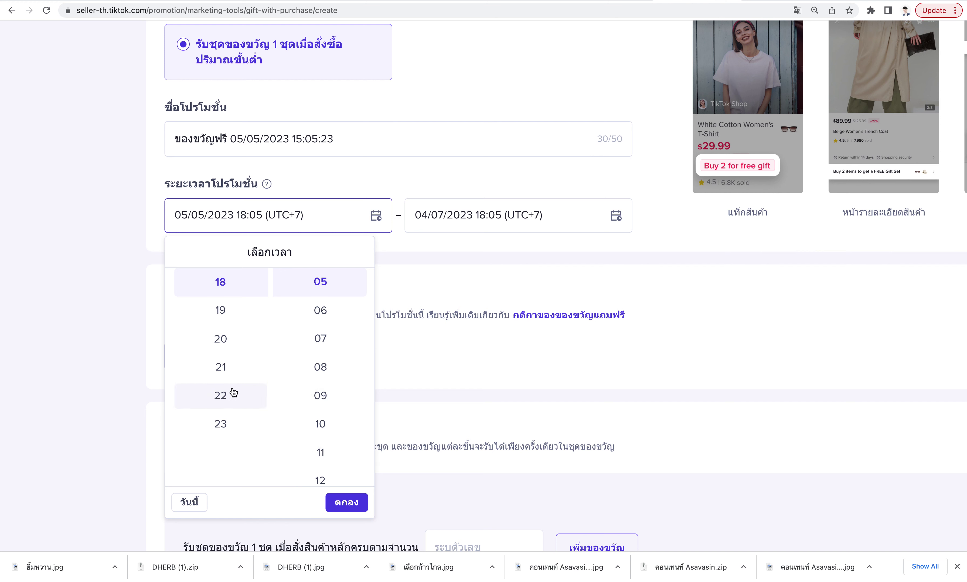
{"action": "scroll", "coordinate": [243, 373], "scroll_direction": "down", "scroll_amount": 2}
{"action": "left_click", "coordinate": [223, 282]}
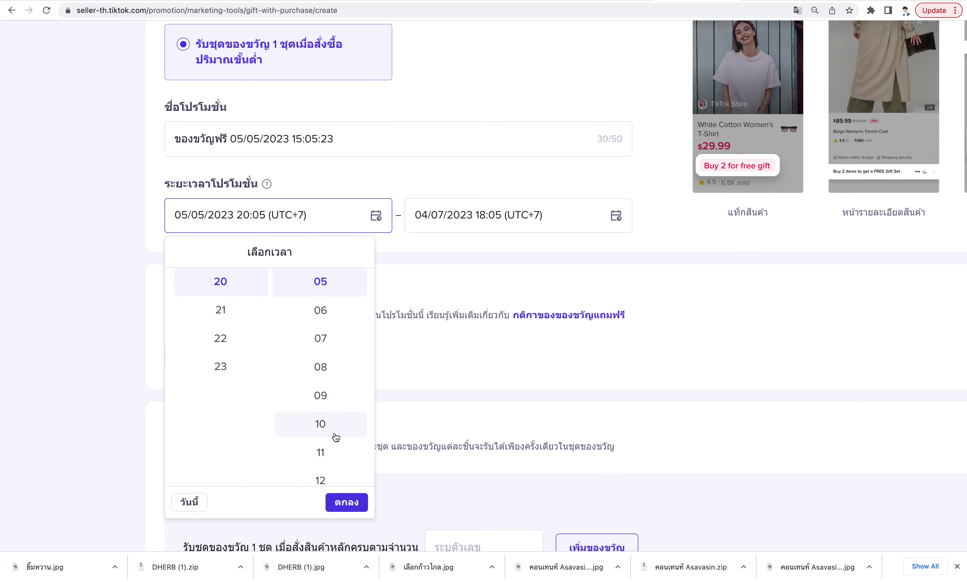
{"action": "scroll", "coordinate": [326, 432], "scroll_direction": "down", "scroll_amount": 6}
{"action": "scroll", "coordinate": [327, 447], "scroll_direction": "down", "scroll_amount": 14}
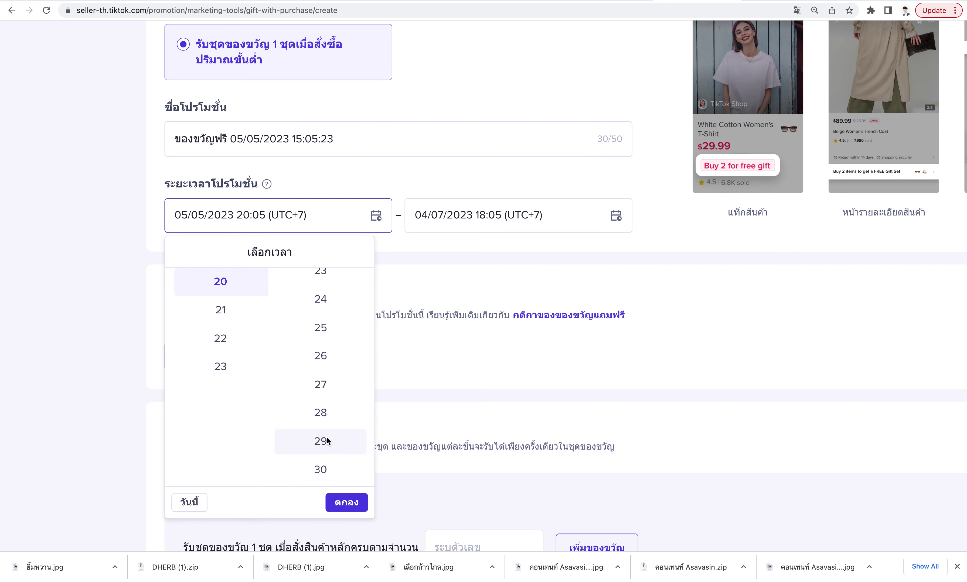
{"action": "scroll", "coordinate": [328, 455], "scroll_direction": "down", "scroll_amount": 4}
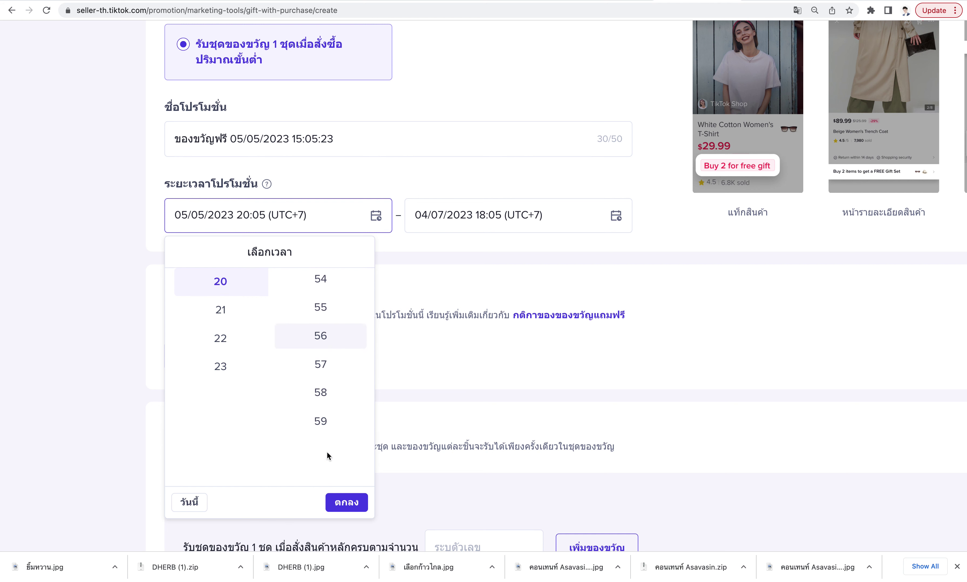
{"action": "left_click", "coordinate": [330, 423]}
{"action": "left_click", "coordinate": [353, 503]}
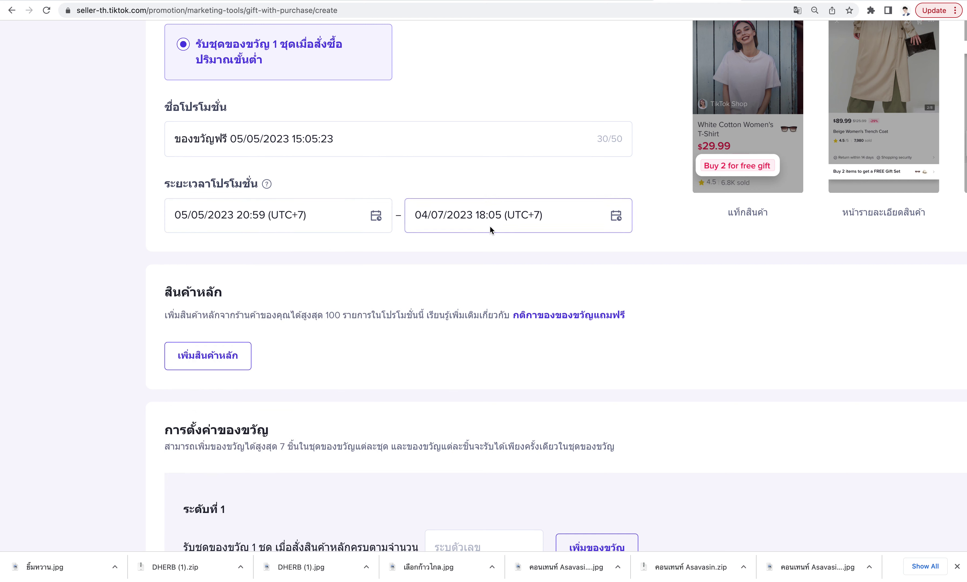
Change the minutes of the promotion's start time to 00, making it 20:00.
{"action": "left_click", "coordinate": [256, 216]}
{"action": "left_click", "coordinate": [287, 503]}
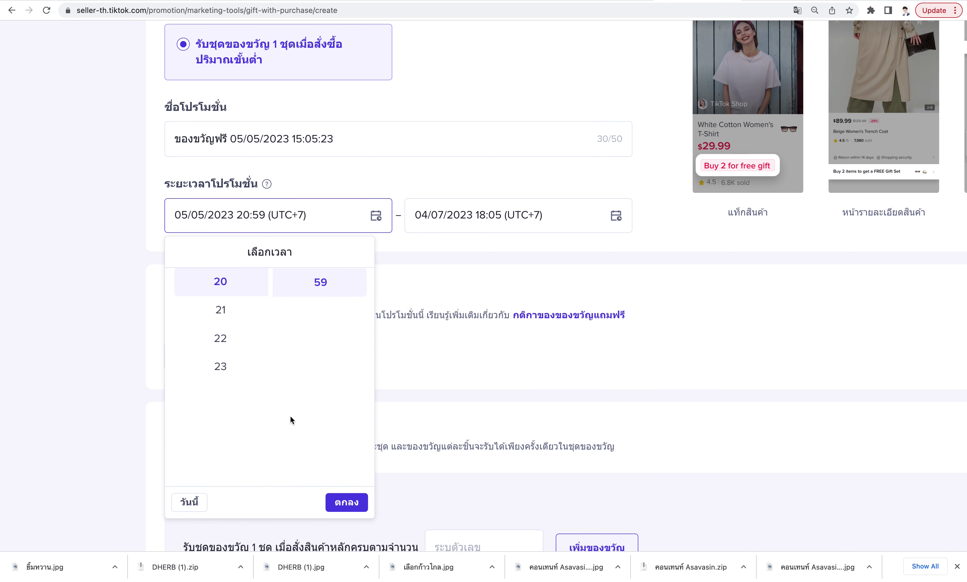
{"action": "scroll", "coordinate": [298, 328], "scroll_direction": "up", "scroll_amount": 10}
{"action": "left_click", "coordinate": [336, 284]}
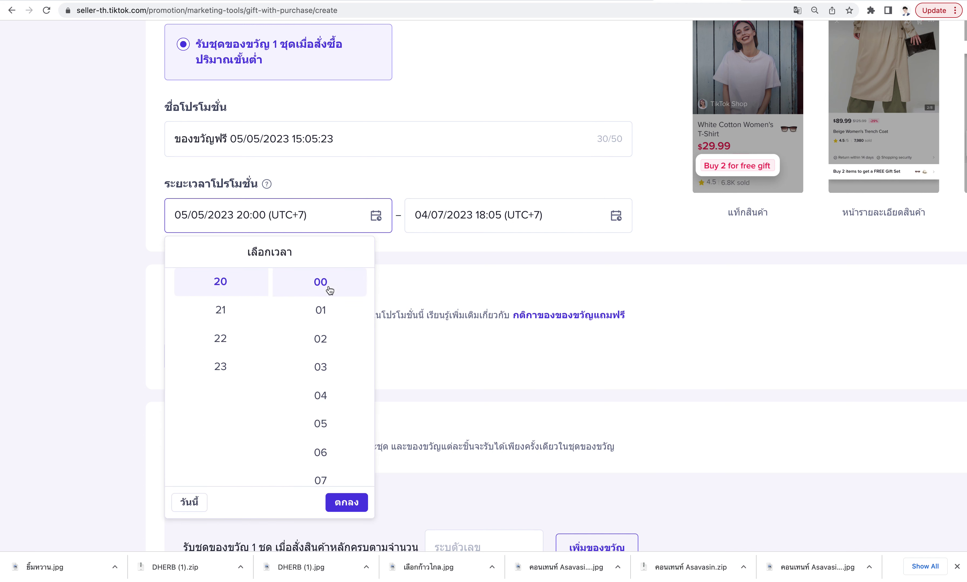
{"action": "left_click", "coordinate": [346, 502]}
Set the promotion's end to 05/05/2023 at 21:06.
{"action": "left_click", "coordinate": [505, 223]}
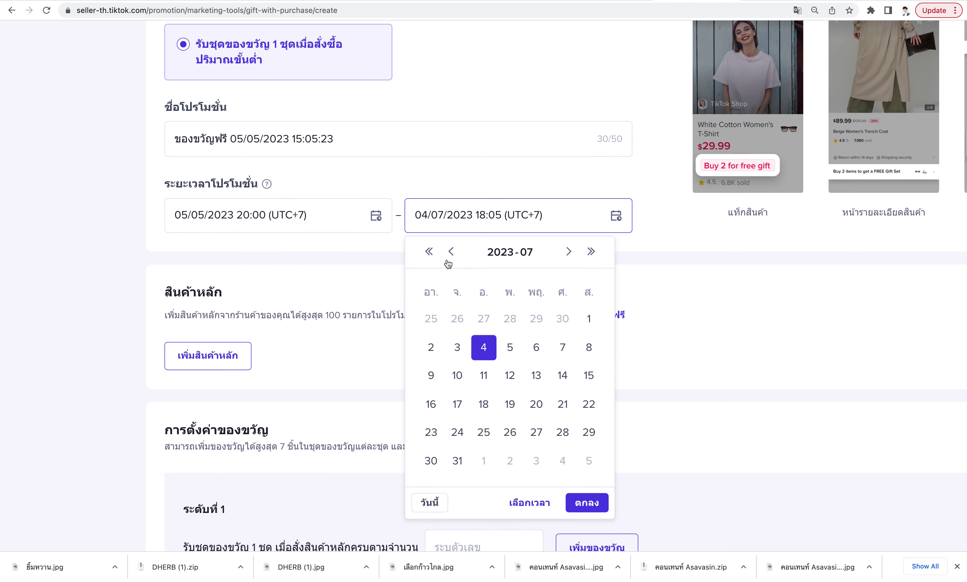
{"action": "left_click", "coordinate": [450, 252]}
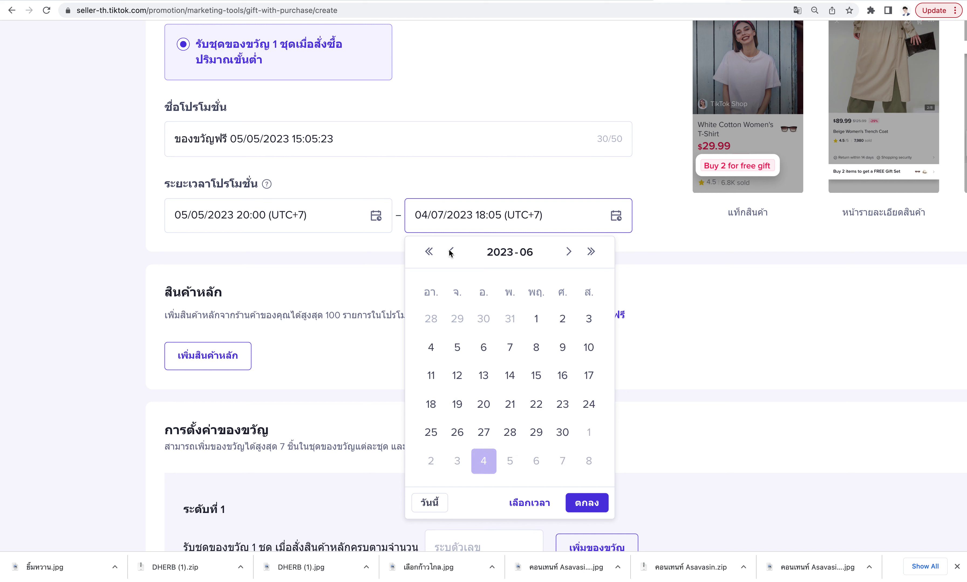
{"action": "left_click", "coordinate": [450, 251]}
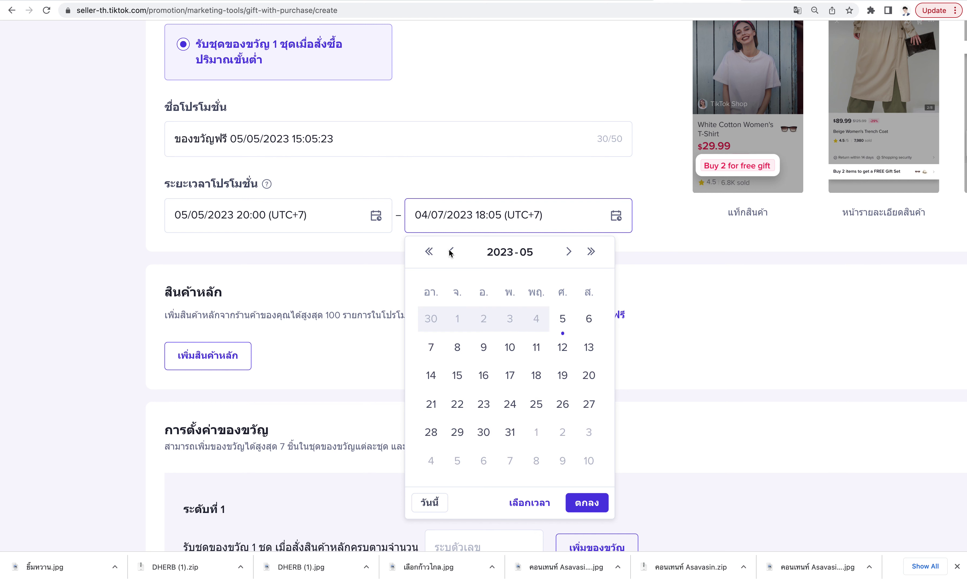
{"action": "left_click", "coordinate": [562, 324]}
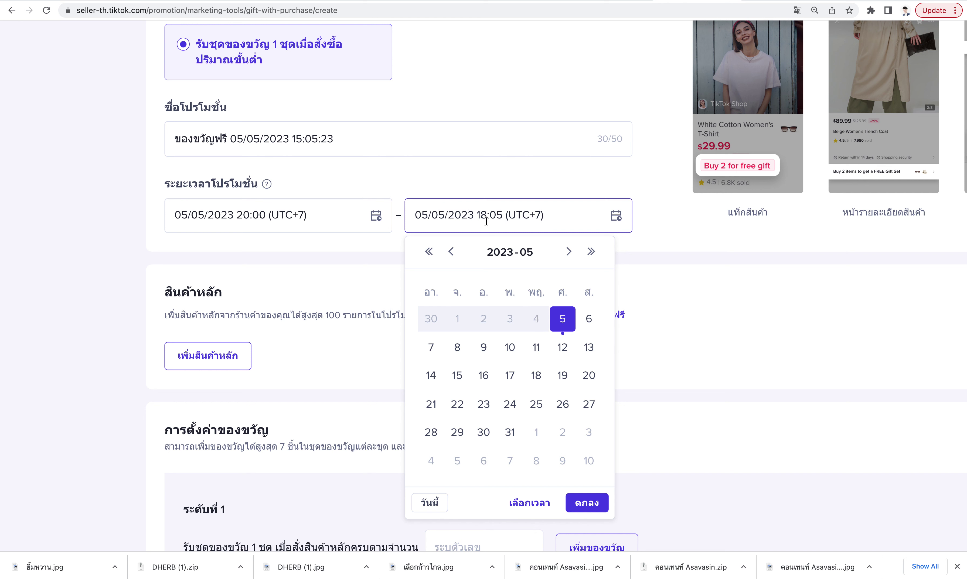
{"action": "left_click", "coordinate": [530, 502]}
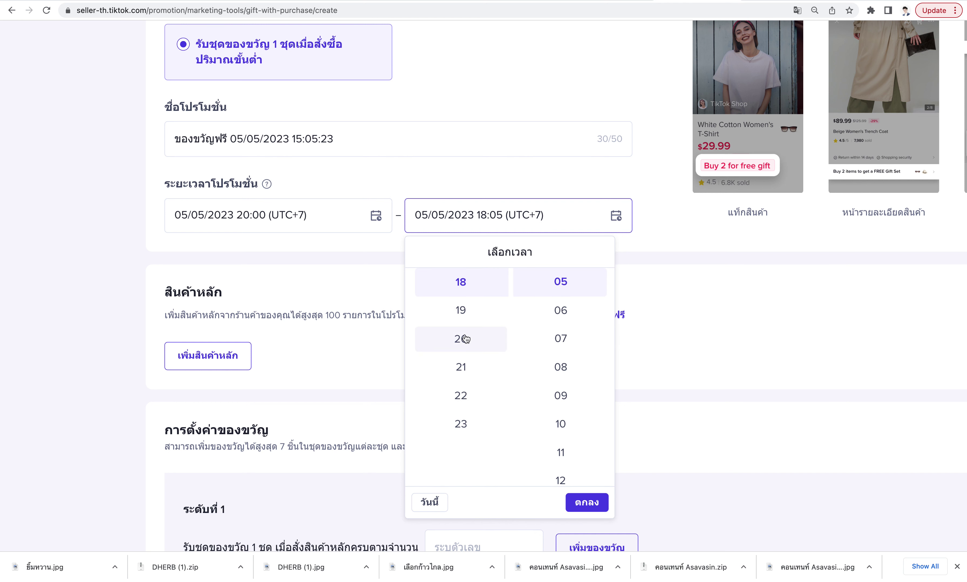
{"action": "left_click", "coordinate": [461, 367]}
{"action": "left_click", "coordinate": [568, 310]}
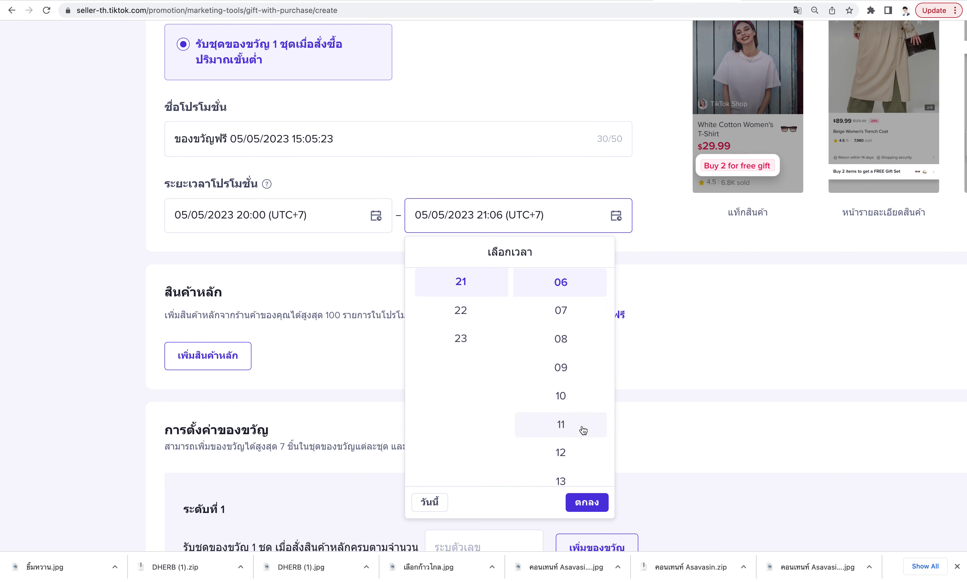
{"action": "left_click", "coordinate": [586, 503]}
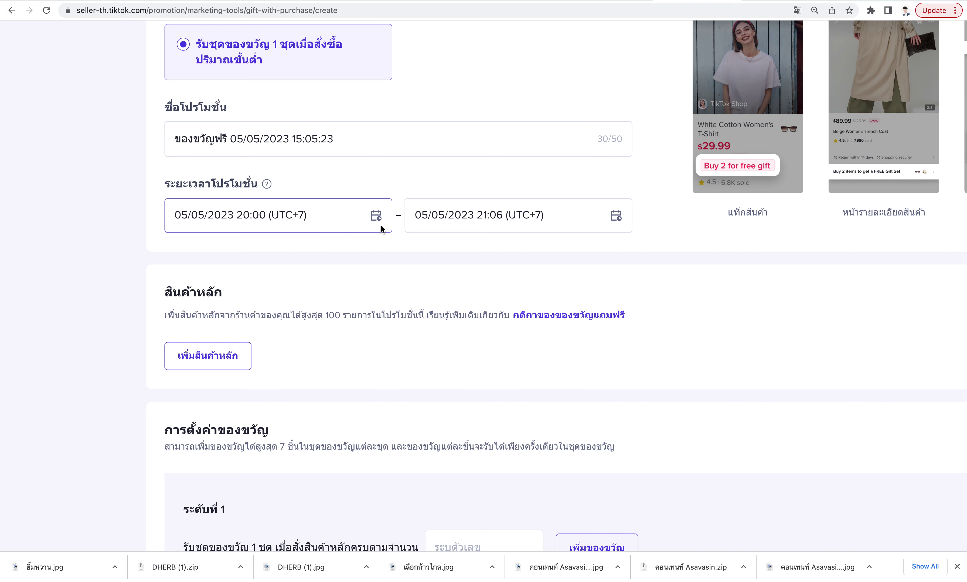
Add the ฿890.00 coffee กาแฟไลฟ์ คอฟฟี่ 1 ห่อ 30ซอง as the promotion's main product.
{"action": "scroll", "coordinate": [255, 373], "scroll_direction": "down", "scroll_amount": 2}
{"action": "scroll", "coordinate": [272, 372], "scroll_direction": "up", "scroll_amount": 3}
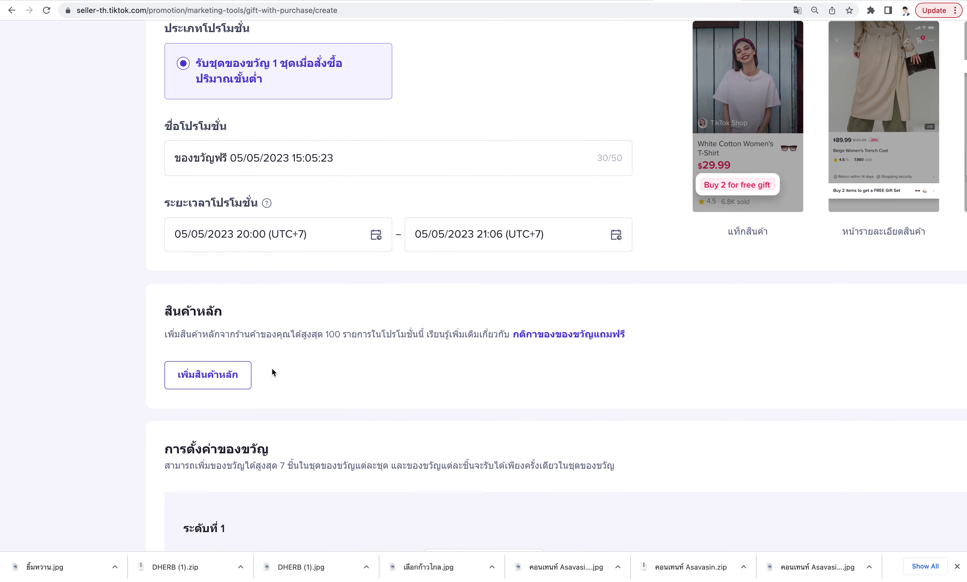
{"action": "scroll", "coordinate": [699, 293], "scroll_direction": "right", "scroll_amount": 2}
{"action": "scroll", "coordinate": [699, 289], "scroll_direction": "up", "scroll_amount": 5}
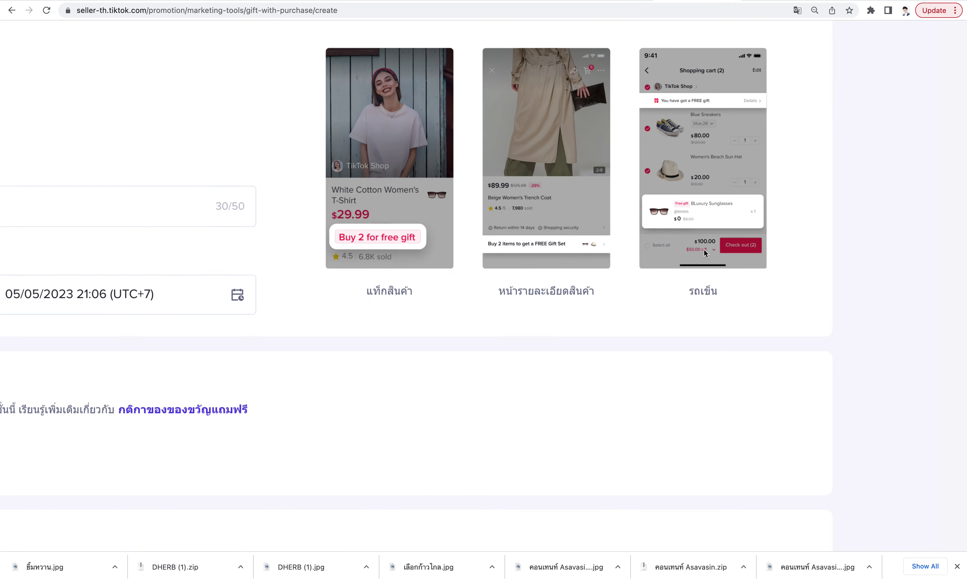
{"action": "scroll", "coordinate": [522, 197], "scroll_direction": "down", "scroll_amount": 5}
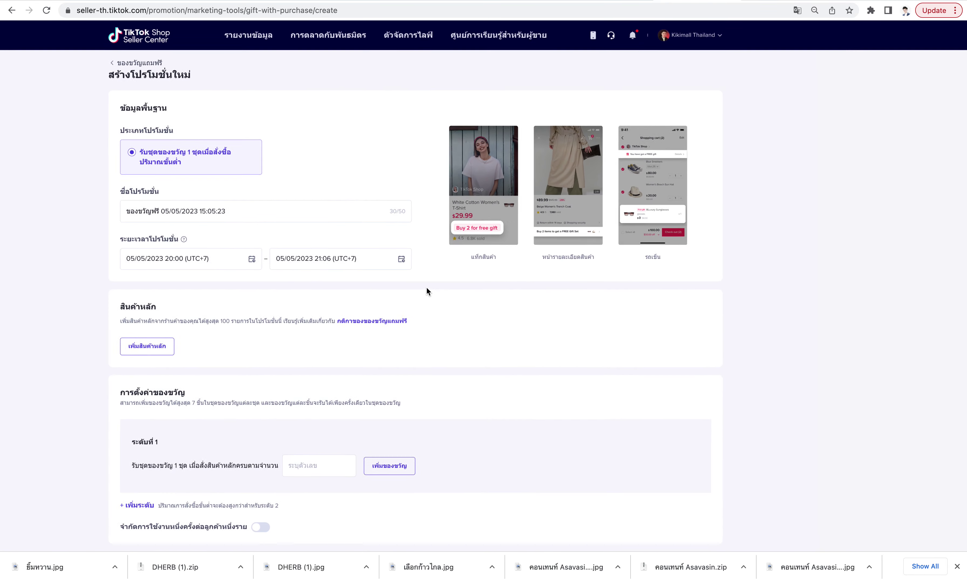
{"action": "scroll", "coordinate": [277, 354], "scroll_direction": "up", "scroll_amount": 3}
{"action": "left_click", "coordinate": [282, 344]}
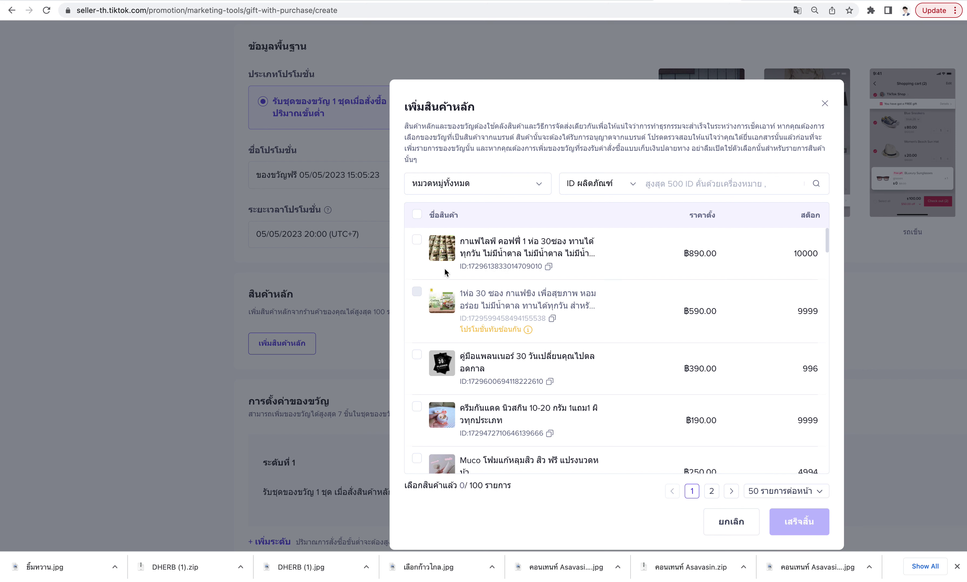
{"action": "left_click", "coordinate": [417, 239]}
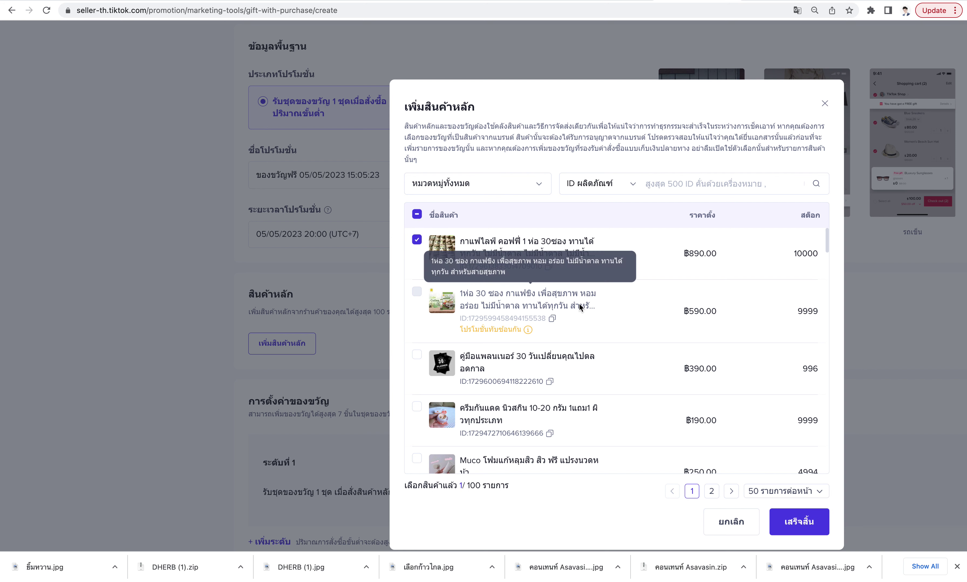
{"action": "left_click_drag", "start_coordinate": [465, 330], "coordinate": [503, 331]}
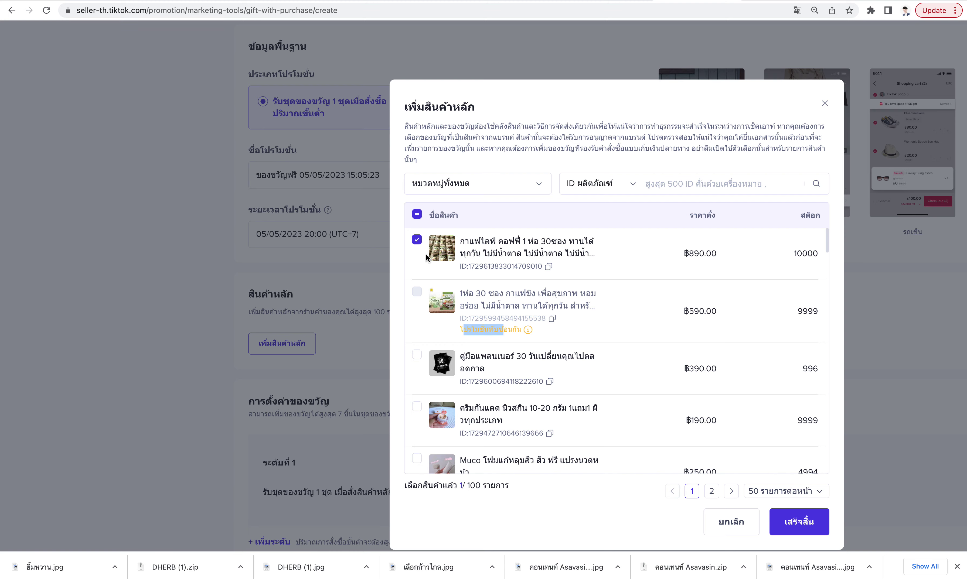
{"action": "left_click", "coordinate": [805, 533]}
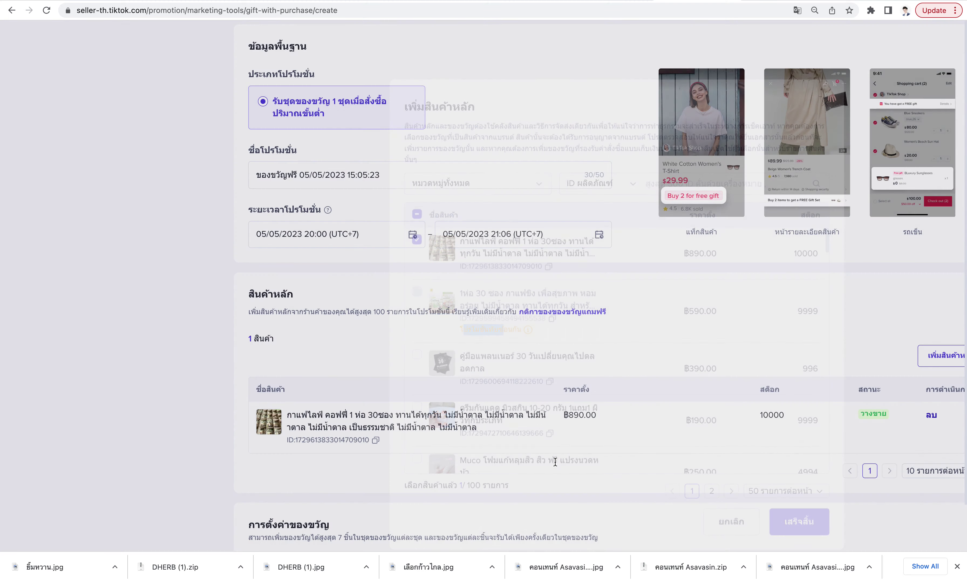
Set gift tier 1's minimum purchase to 1 main product and add the sunscreen ครีมกันแดด นิวสกิน 10-20 กรัม 1แถม1 as its gift.
{"action": "scroll", "coordinate": [569, 381], "scroll_direction": "down", "scroll_amount": 5}
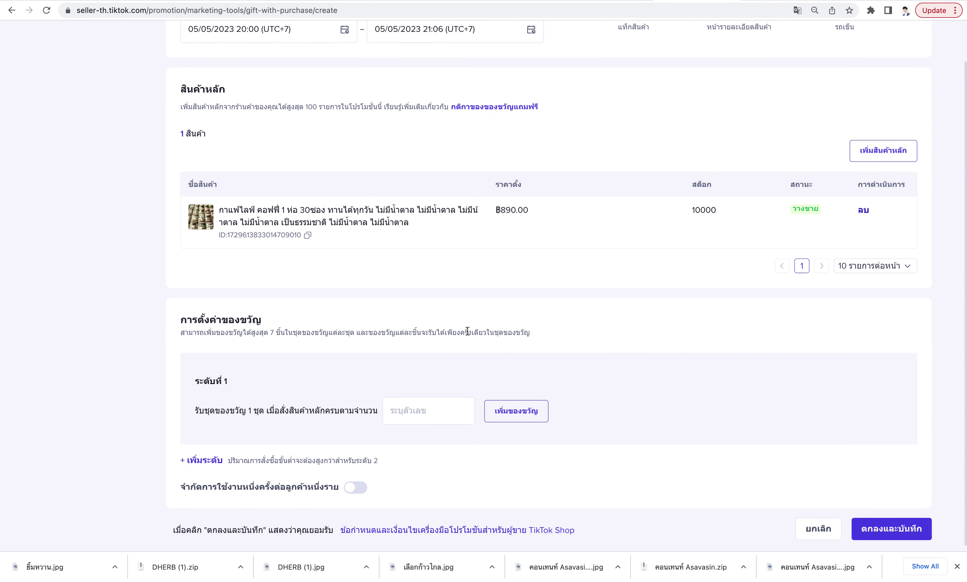
{"action": "left_click", "coordinate": [411, 420]}
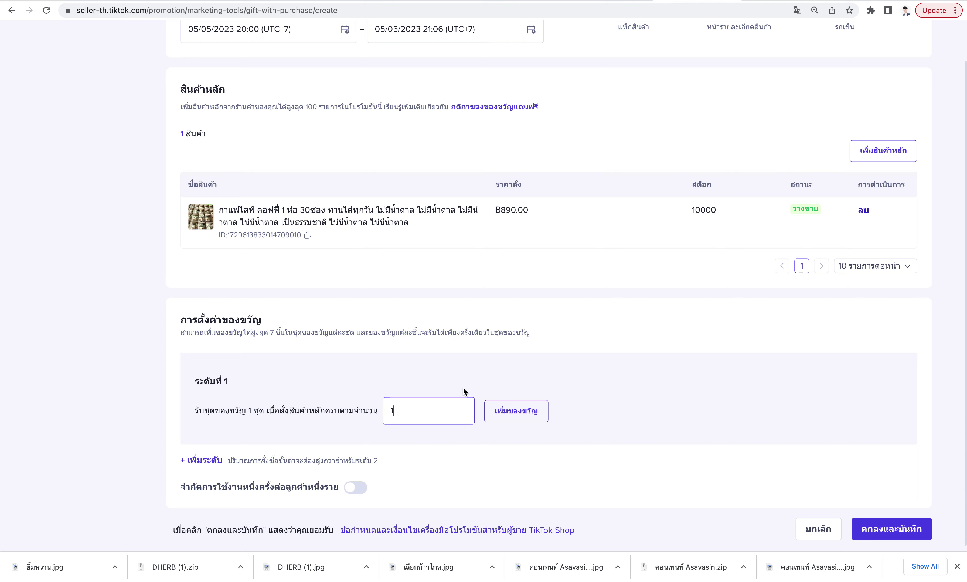
{"action": "scroll", "coordinate": [495, 431], "scroll_direction": "down", "scroll_amount": 1}
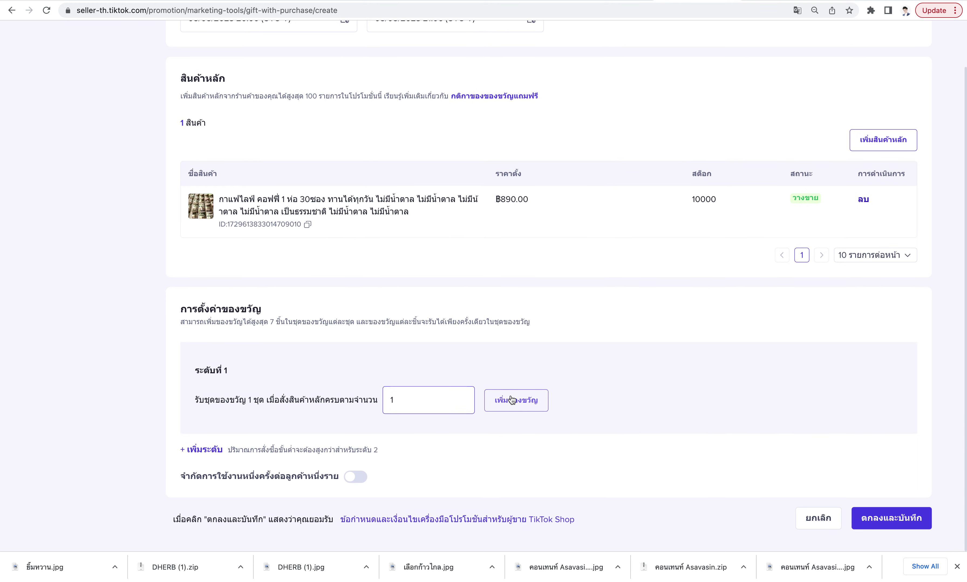
{"action": "type", "text": "1"}
{"action": "left_click", "coordinate": [501, 408]}
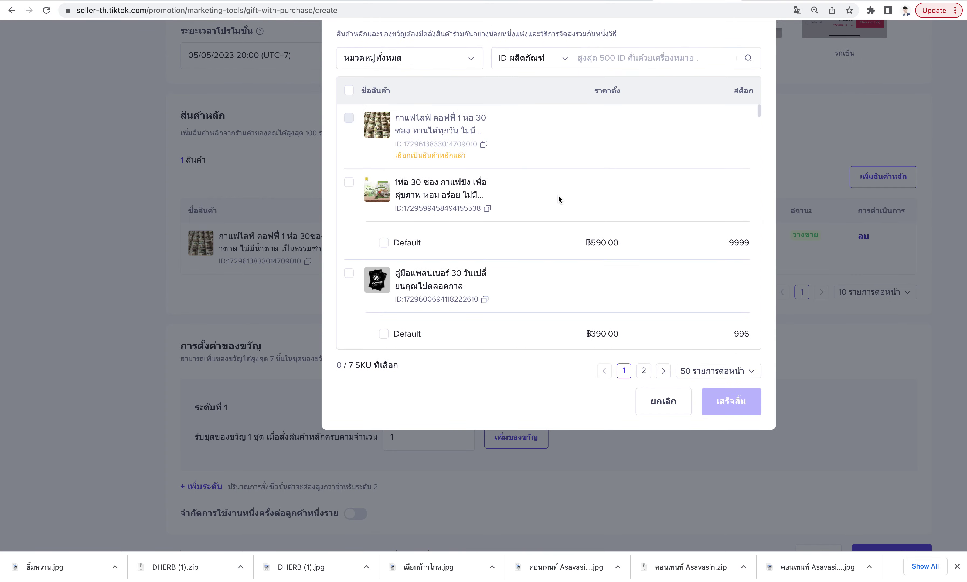
{"action": "scroll", "coordinate": [472, 232], "scroll_direction": "down", "scroll_amount": 6}
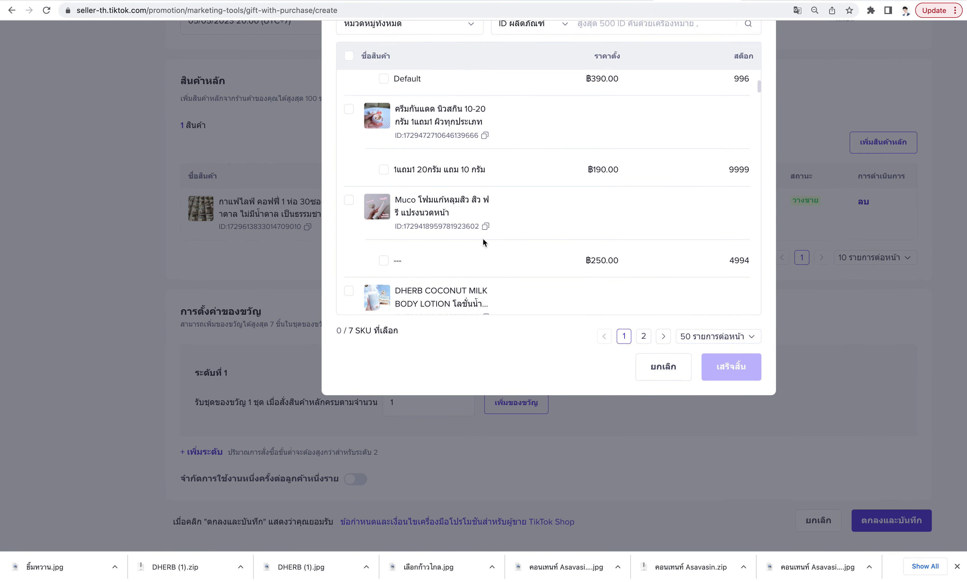
{"action": "left_click", "coordinate": [349, 109]}
{"action": "left_click", "coordinate": [731, 367]}
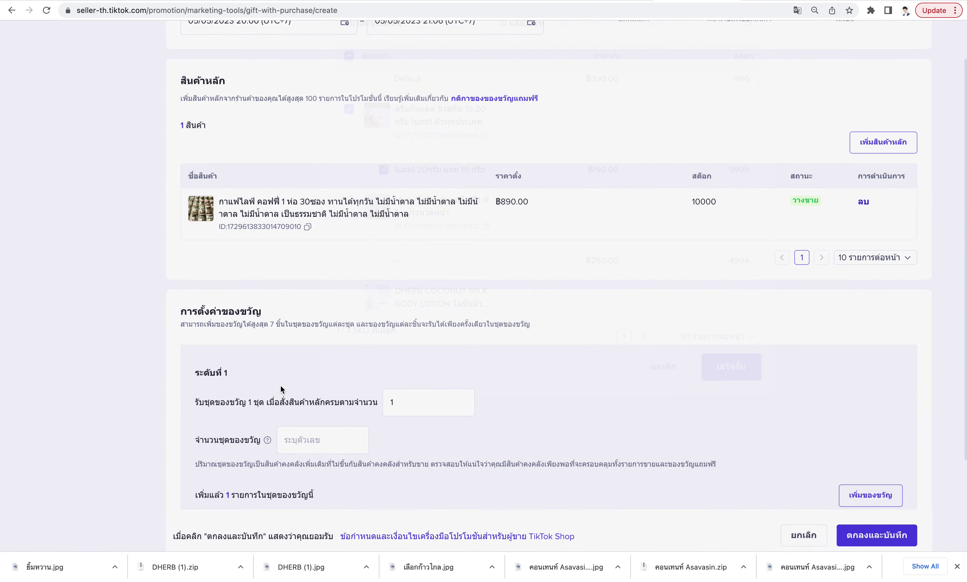
Set the number of gift sets (จำนวนชุดของขวัญ) for tier 1 to 100.
{"action": "scroll", "coordinate": [536, 385], "scroll_direction": "down", "scroll_amount": 2}
{"action": "scroll", "coordinate": [537, 383], "scroll_direction": "down", "scroll_amount": 3}
{"action": "left_click", "coordinate": [324, 308]}
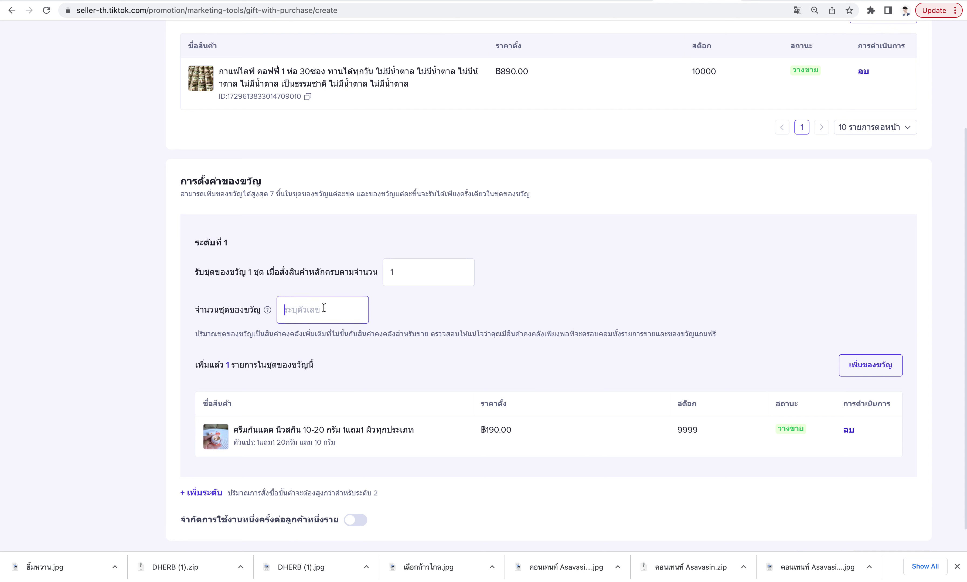
{"action": "type", "text": "10"}
{"action": "key", "text": "BackSpace"}
{"action": "key", "text": "BackSpace"}
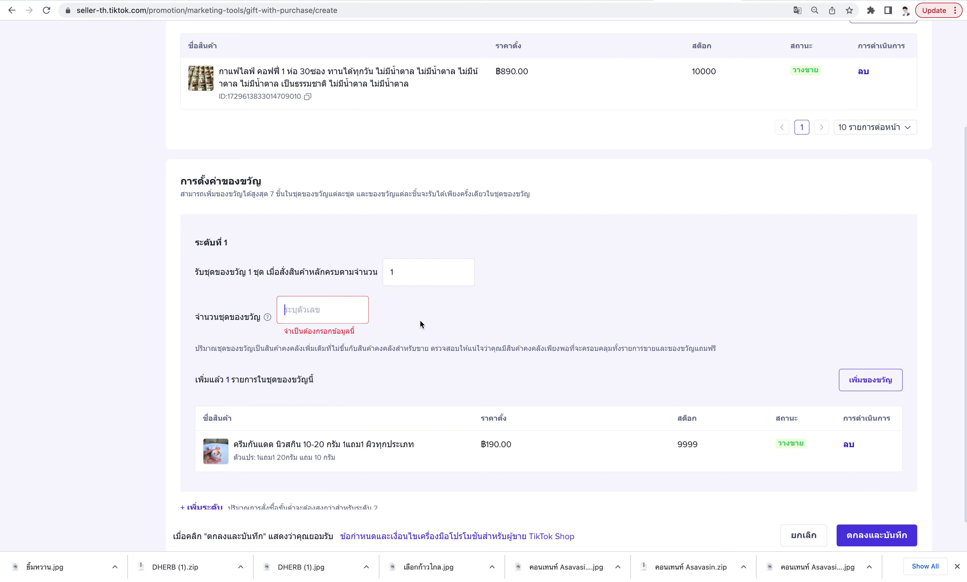
{"action": "type", "text": "1"}
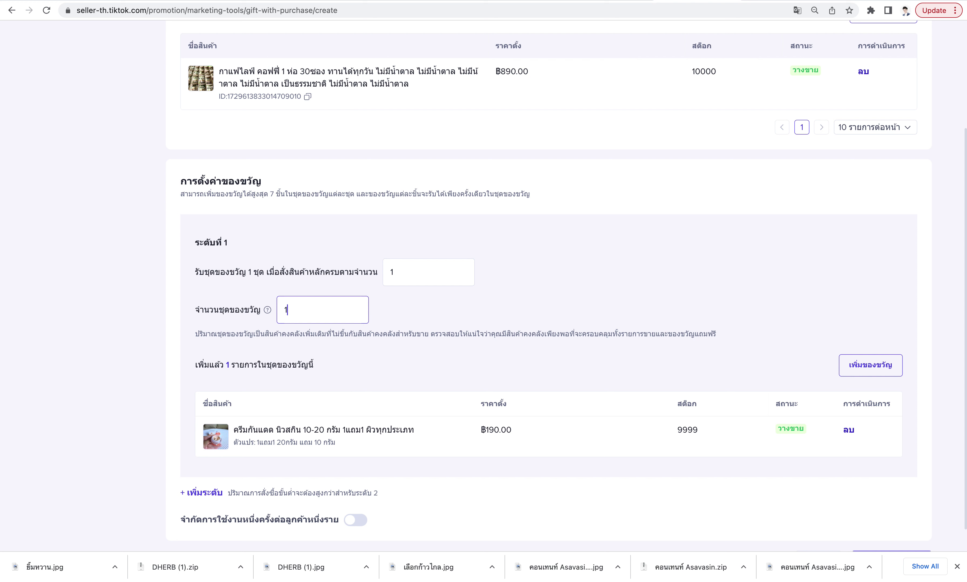
{"action": "type", "text": "00"}
{"action": "left_click", "coordinate": [485, 344]}
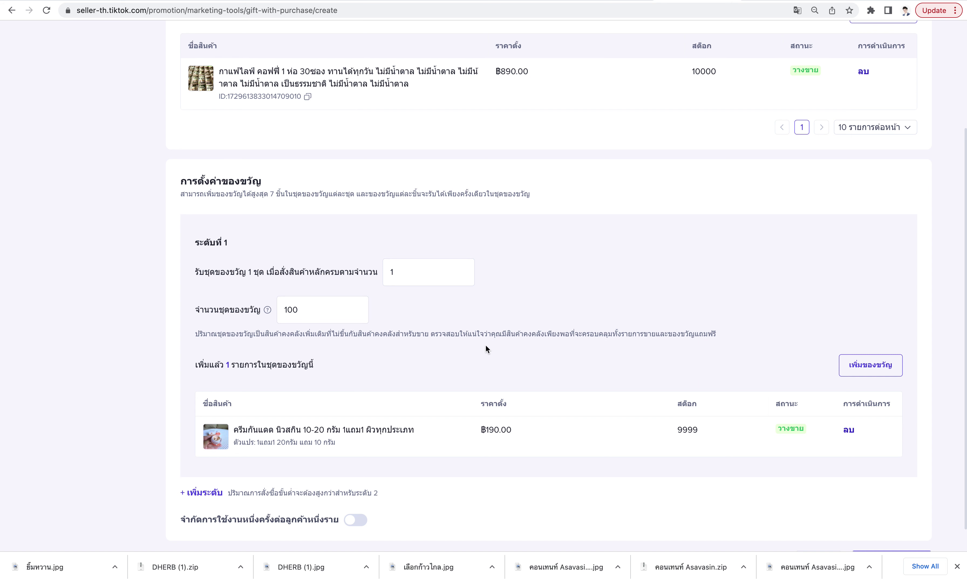
{"action": "scroll", "coordinate": [485, 345], "scroll_direction": "down", "scroll_amount": 1}
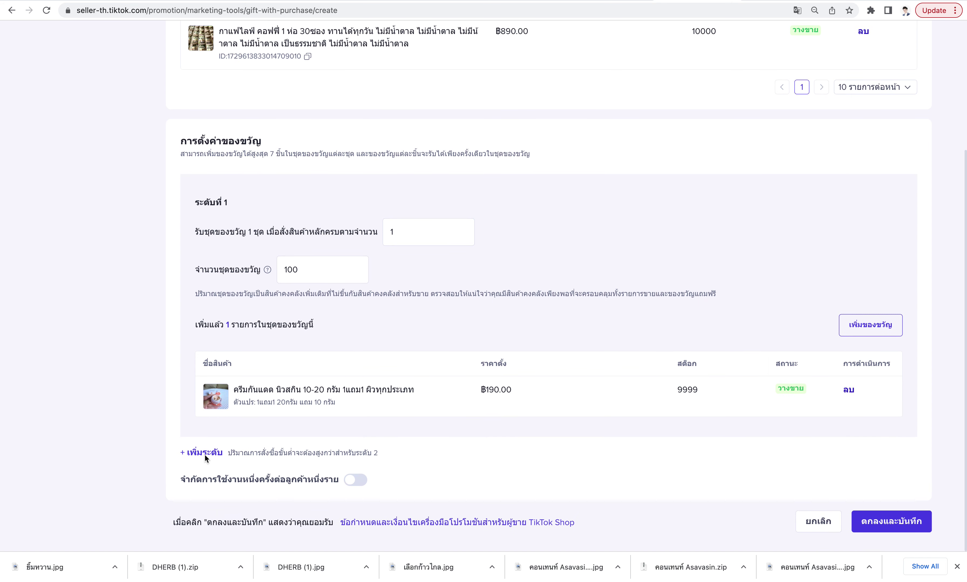
{"action": "scroll", "coordinate": [346, 184], "scroll_direction": "up", "scroll_amount": 1}
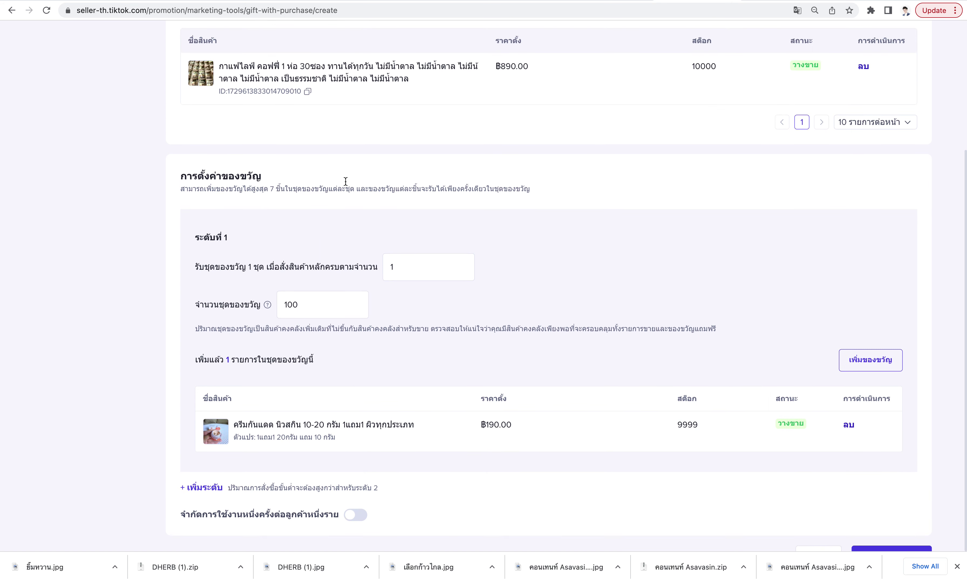
{"action": "scroll", "coordinate": [314, 308], "scroll_direction": "down", "scroll_amount": 1}
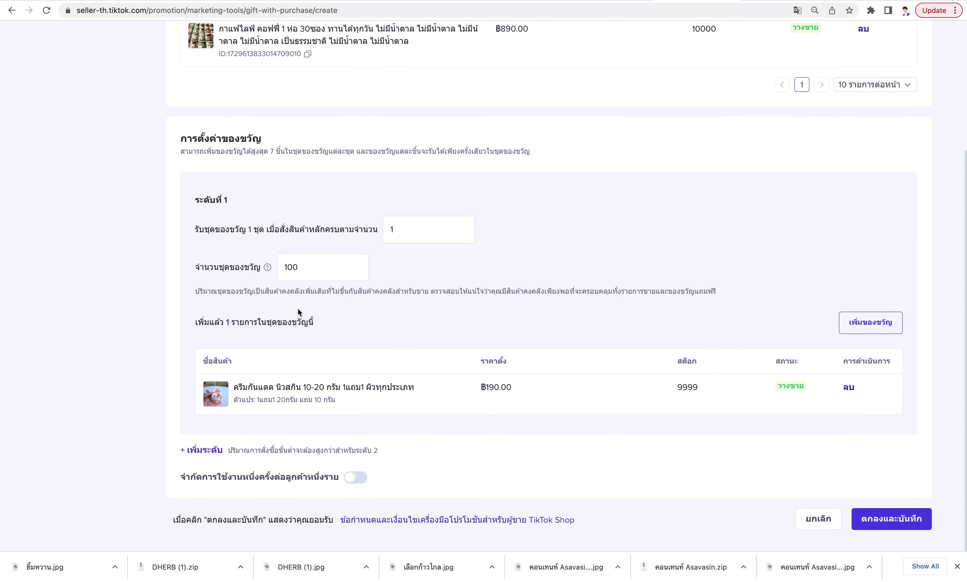
Add gift tier 2 (ระดับที่ 2) to the promotion and set its minimum purchase to 2 main products.
{"action": "triple_click", "coordinate": [334, 400]}
{"action": "left_click", "coordinate": [212, 452]}
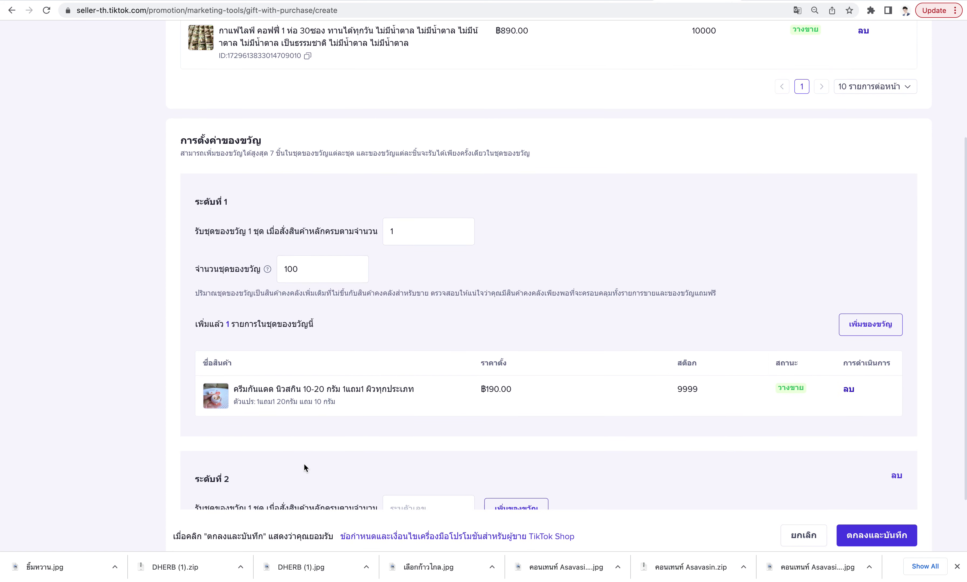
{"action": "scroll", "coordinate": [353, 452], "scroll_direction": "down", "scroll_amount": 2}
{"action": "left_click", "coordinate": [427, 431]}
{"action": "type", "text": "2"}
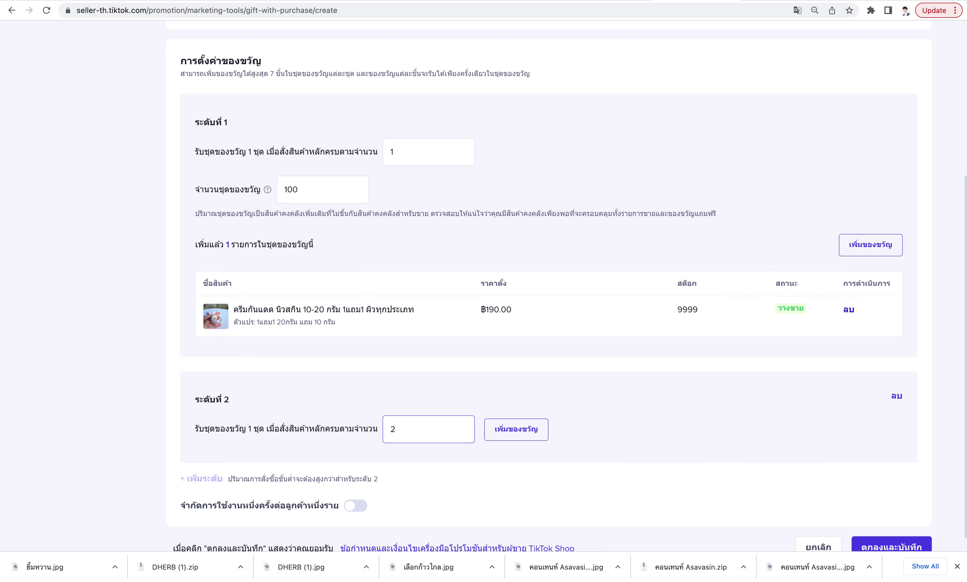
Add DHERB DAY CREAM, DHERB NIGHT CREAM and the sunscreen ครีมกันแดด นิวสกิน 10-20 กรัม 1แถม1 as the gifts for tier 2.
{"action": "scroll", "coordinate": [447, 440], "scroll_direction": "down", "scroll_amount": 1}
{"action": "left_click", "coordinate": [516, 402]}
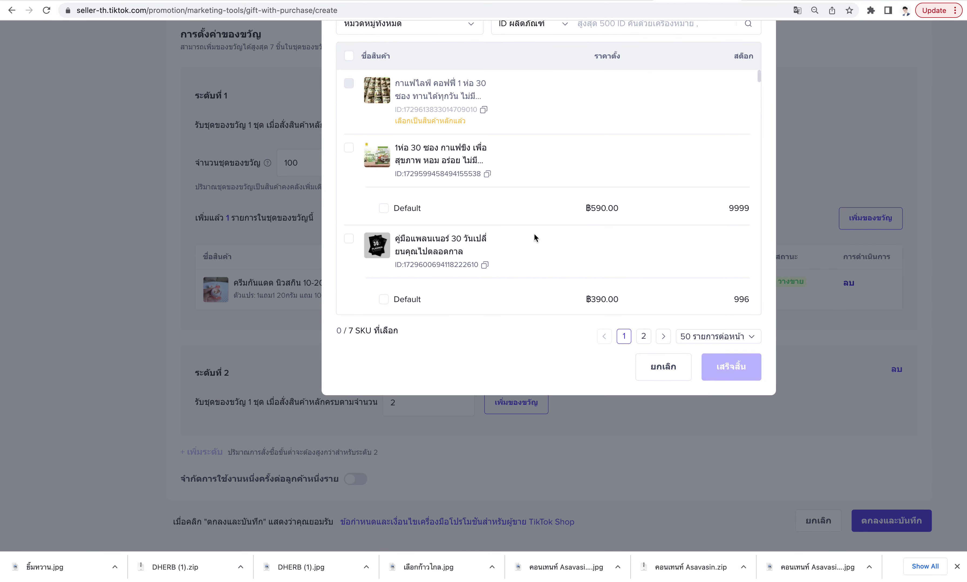
{"action": "scroll", "coordinate": [601, 223], "scroll_direction": "down", "scroll_amount": 5}
{"action": "scroll", "coordinate": [460, 162], "scroll_direction": "up", "scroll_amount": 1}
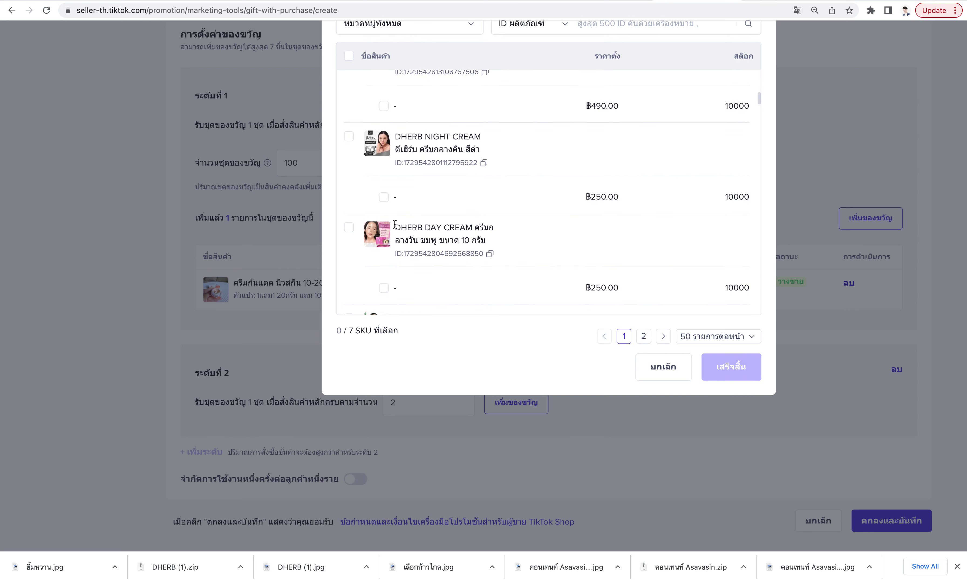
{"action": "left_click", "coordinate": [348, 228]}
{"action": "left_click", "coordinate": [349, 136]}
{"action": "left_click", "coordinate": [349, 137]}
{"action": "left_click", "coordinate": [349, 136]}
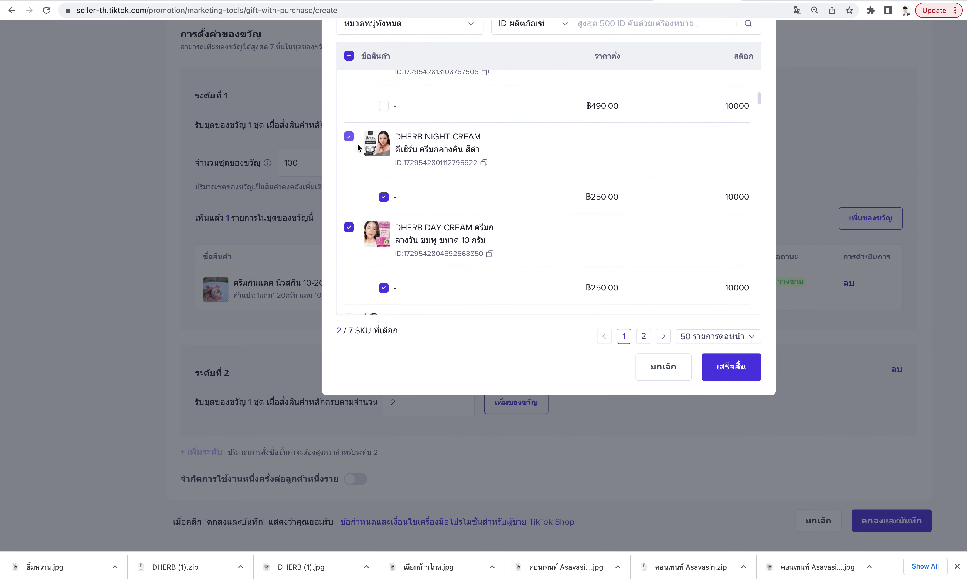
{"action": "scroll", "coordinate": [357, 147], "scroll_direction": "up", "scroll_amount": 5}
{"action": "scroll", "coordinate": [357, 173], "scroll_direction": "up", "scroll_amount": 1}
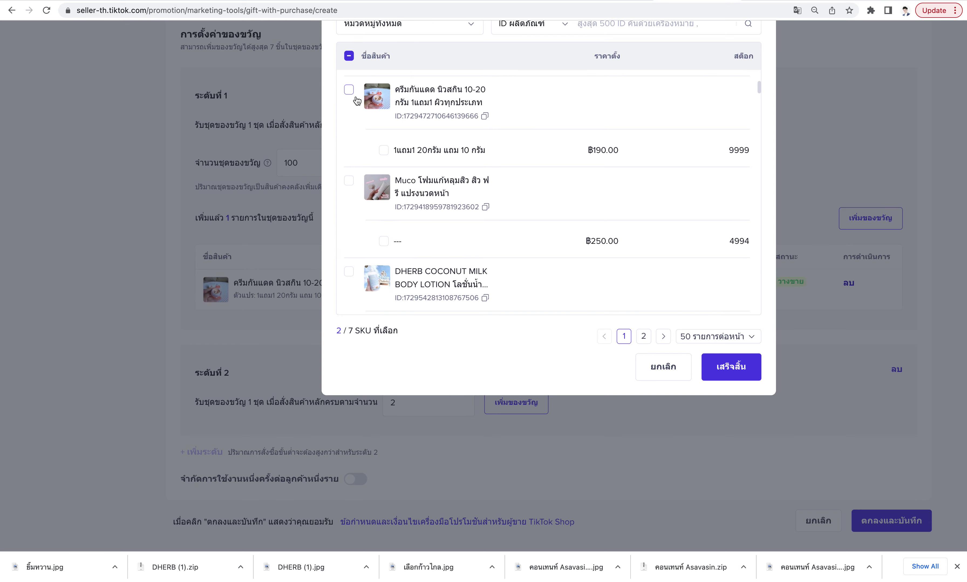
{"action": "left_click", "coordinate": [349, 89]}
{"action": "left_click", "coordinate": [742, 372]}
Set the number of gift sets (จำนวนชุดของขวัญ) for tier 2 to 100.
{"action": "scroll", "coordinate": [469, 406], "scroll_direction": "down", "scroll_amount": 5}
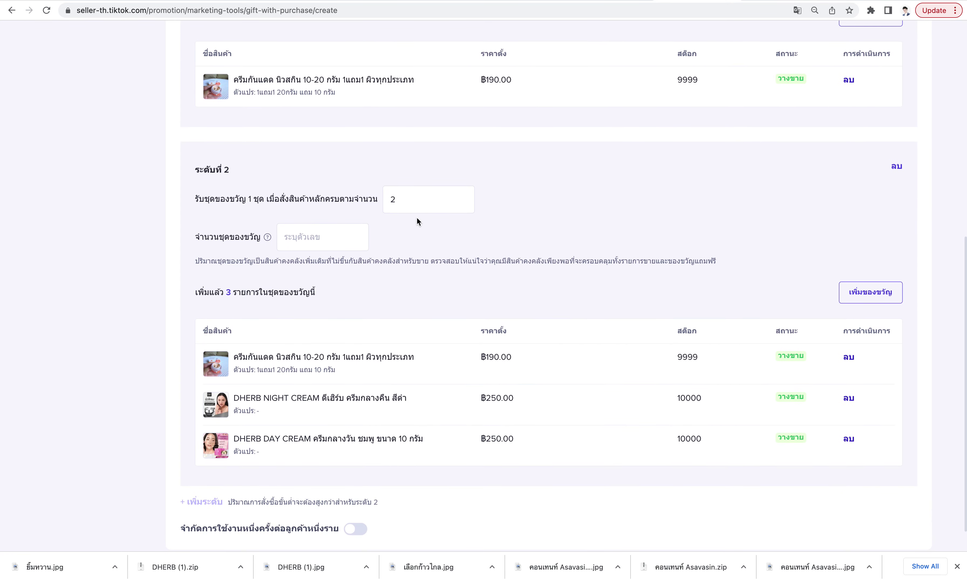
{"action": "left_click", "coordinate": [334, 231]}
{"action": "type", "text": "100"}
{"action": "left_click", "coordinate": [597, 228]}
Turn the once-per-customer limit (จำกัดการใช้งานหนึ่งครั้งต่อลูกค้าหนึ่งราย) on and back off, then agree to and save the promotion.
{"action": "scroll", "coordinate": [610, 317], "scroll_direction": "down", "scroll_amount": 2}
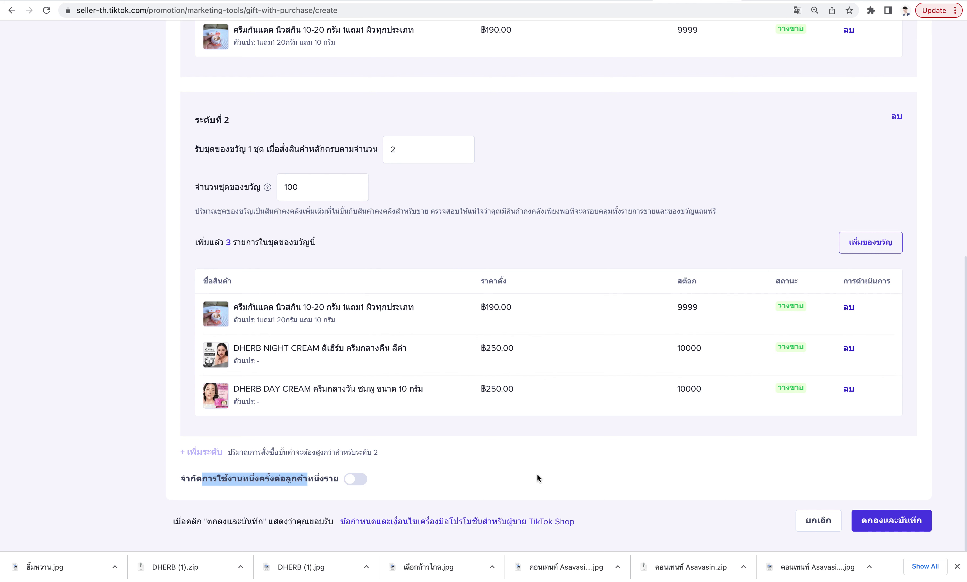
{"action": "left_click", "coordinate": [356, 479]}
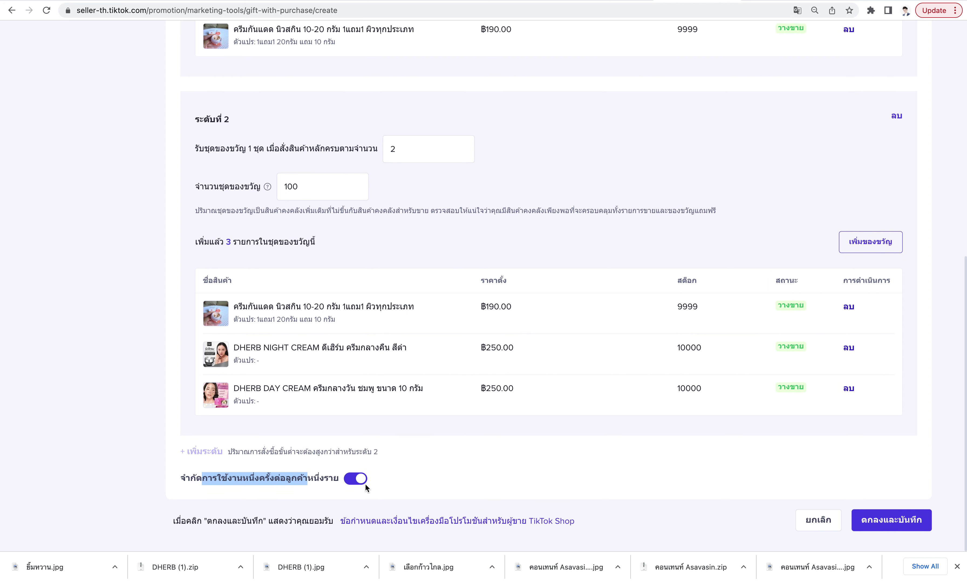
{"action": "left_click", "coordinate": [367, 480]}
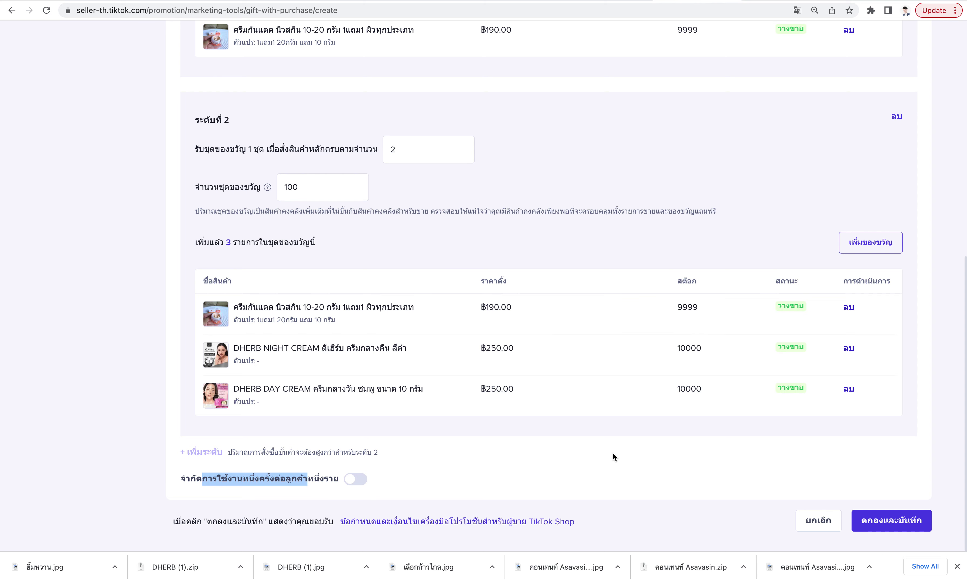
{"action": "left_click", "coordinate": [902, 523]}
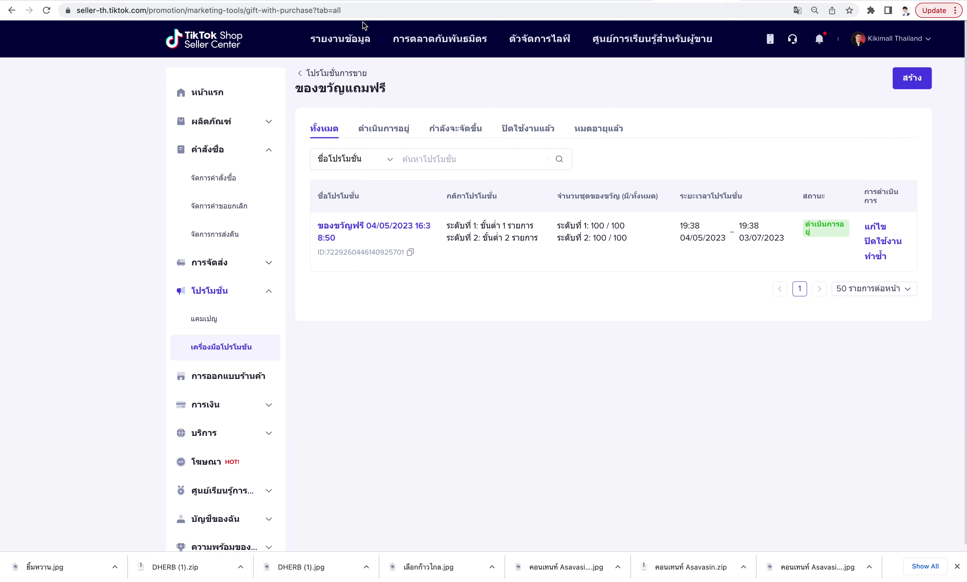
Switch to the open YouTube channel page, close the comment notification and highlight the channel name in the header.
{"action": "left_click", "coordinate": [393, 11]}
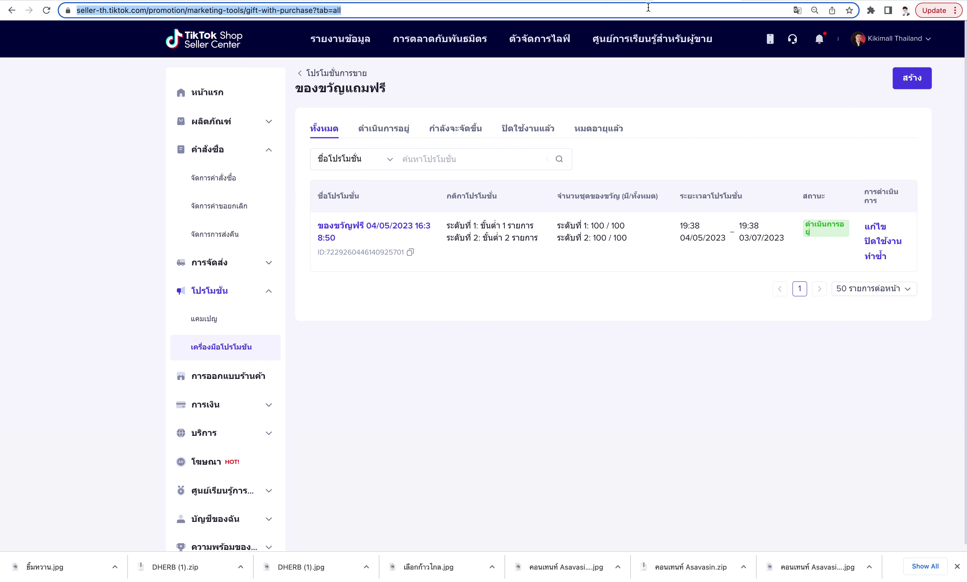
{"action": "key", "text": "ctrl+Tab"}
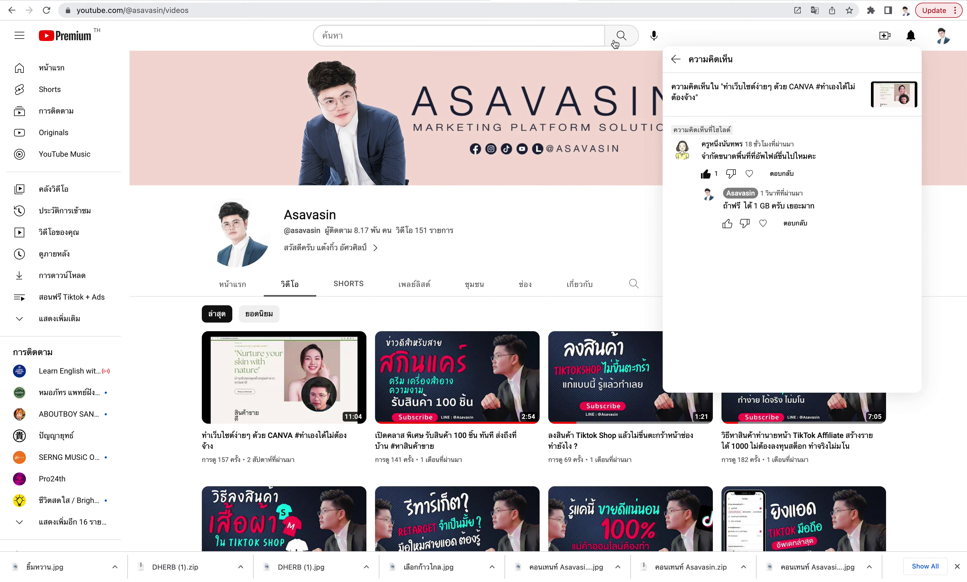
{"action": "left_click", "coordinate": [533, 240]}
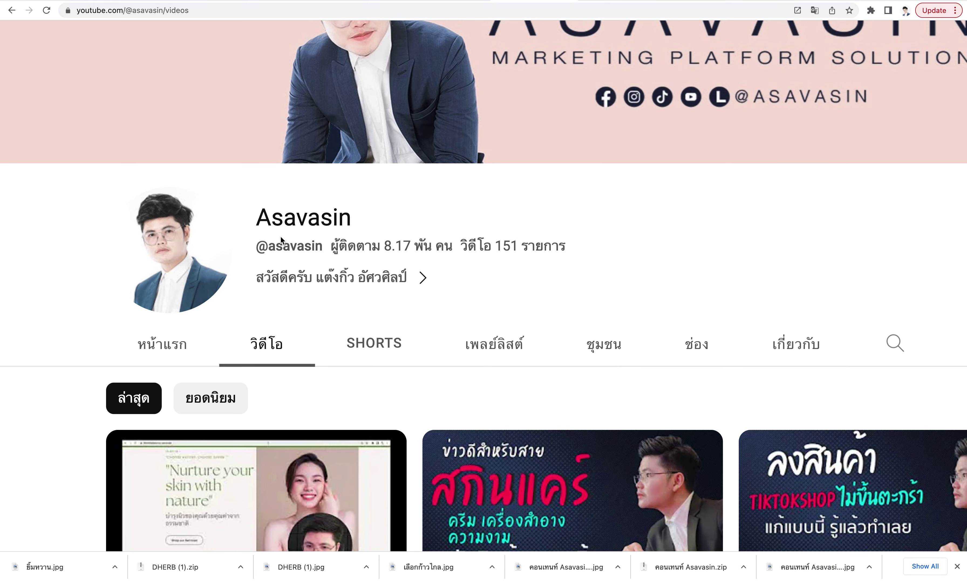
{"action": "left_click_drag", "start_coordinate": [250, 223], "coordinate": [360, 218]}
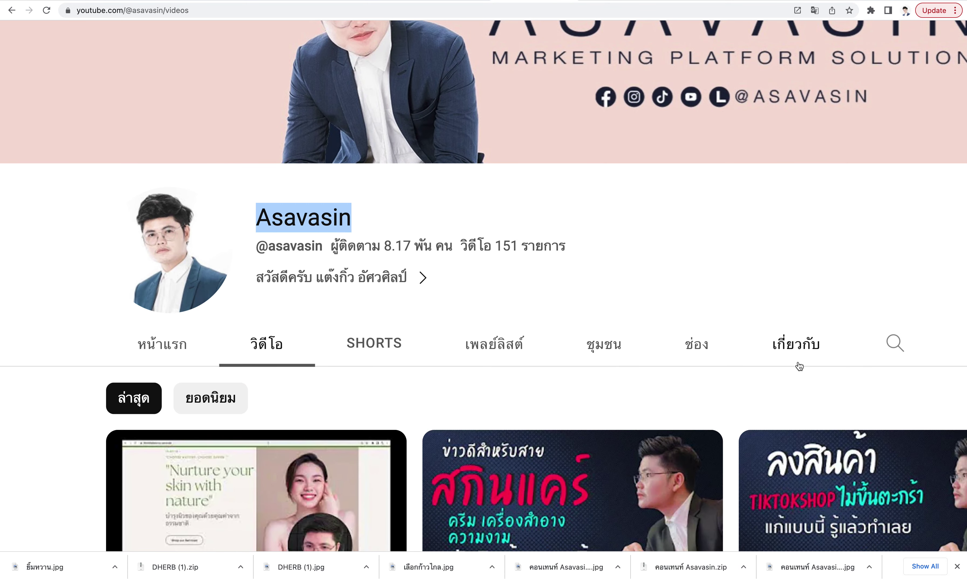